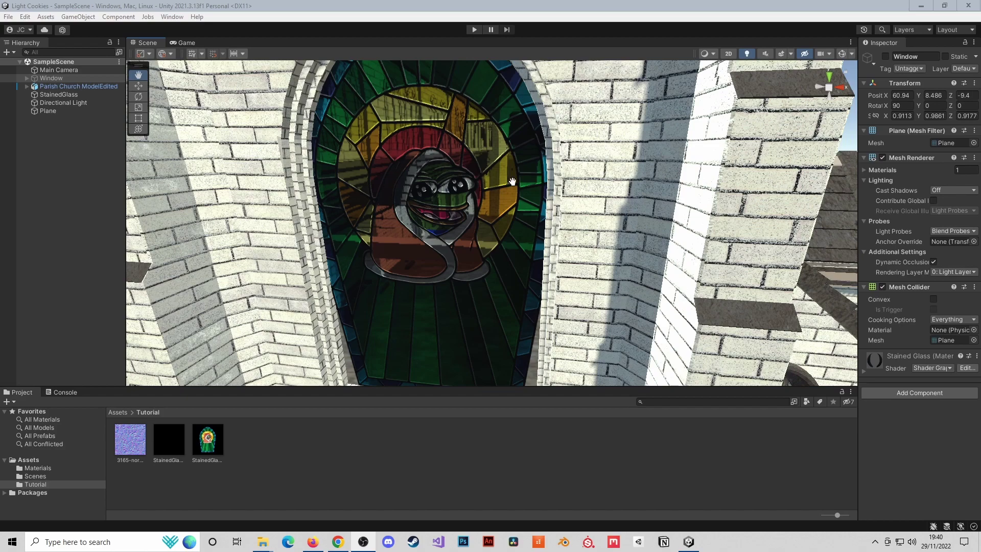
- Deactivate the Parish Church ModelEdited and StainedGlass objects in the scene
mouse_move(609, 195)
mouse_down()
mouse_move(659, 193)
mouse_move(642, 137)
mouse_move(633, 182)
mouse_up()
click(81, 86)
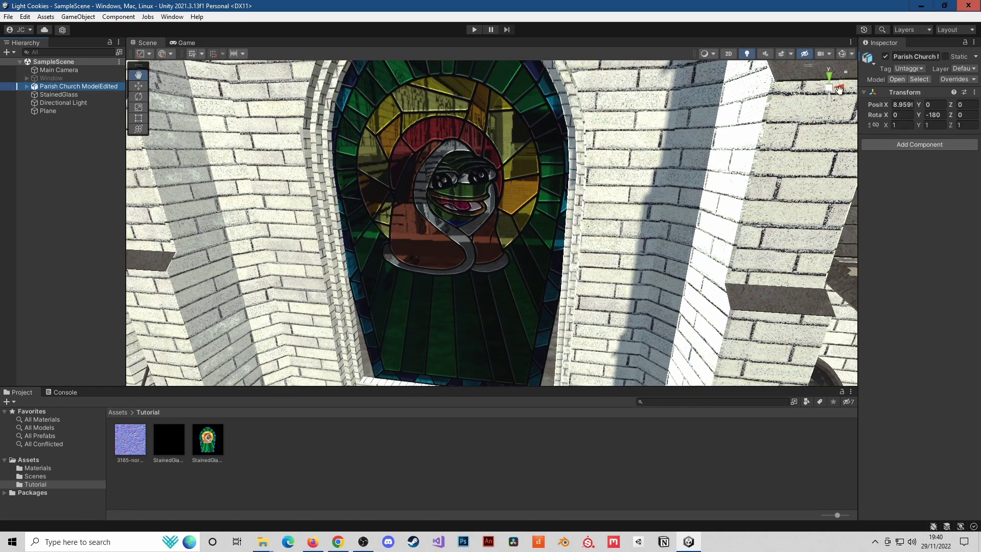
click(886, 56)
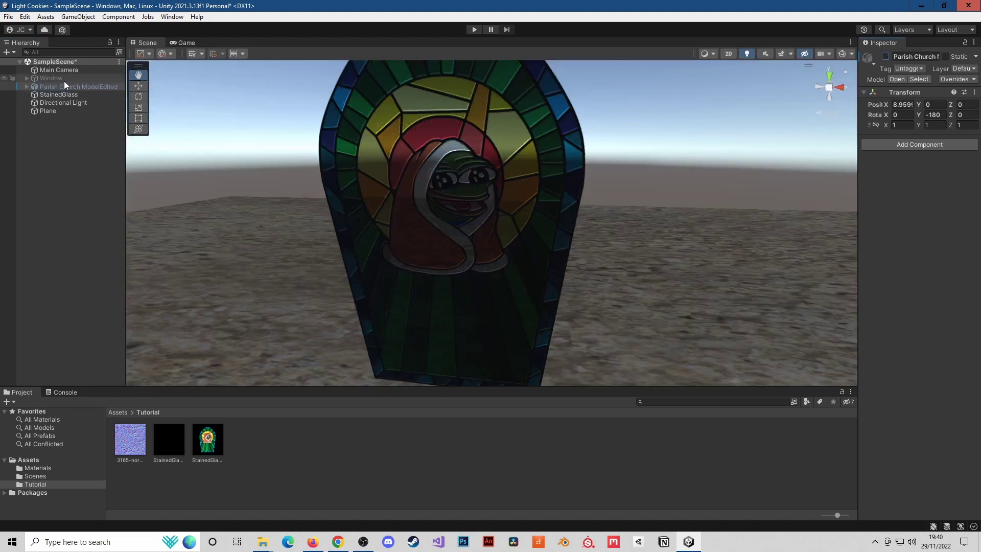
click(58, 95)
click(886, 57)
- Create a new 3D plane in the scene and name it StainedGlass
right_click(81, 164)
mouse_move(177, 290)
click(251, 335)
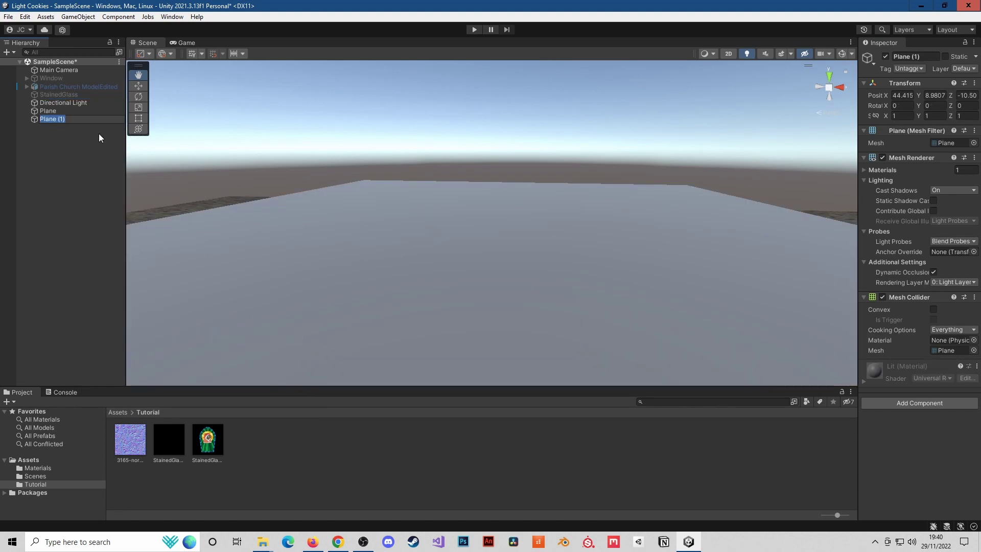
text(StainedGlass)
key(Return)
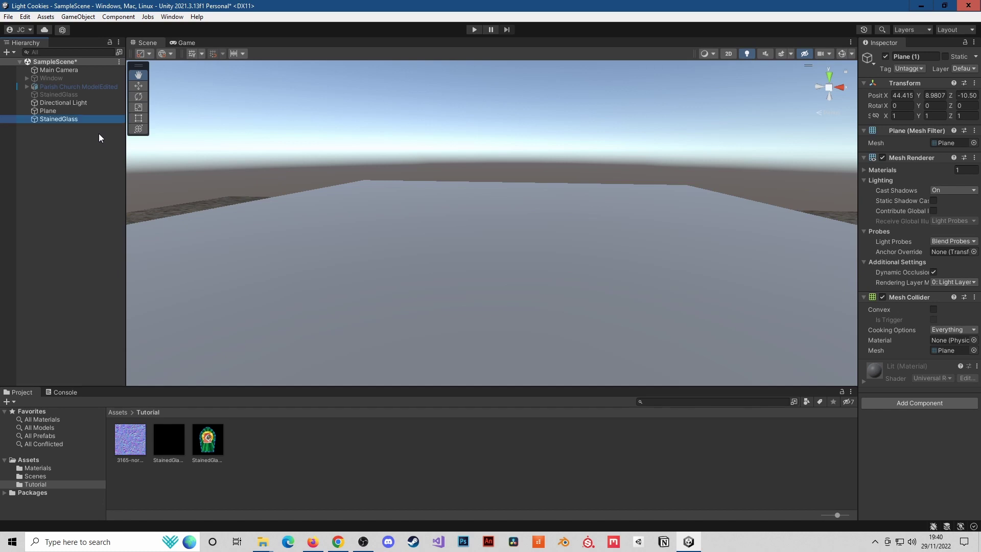
- Set the new StainedGlass plane's rotation to 90 on X and 180 on Y
click(902, 106)
text(90)
key(Tab)
text(180)
scroll(541, 175, down, 5)
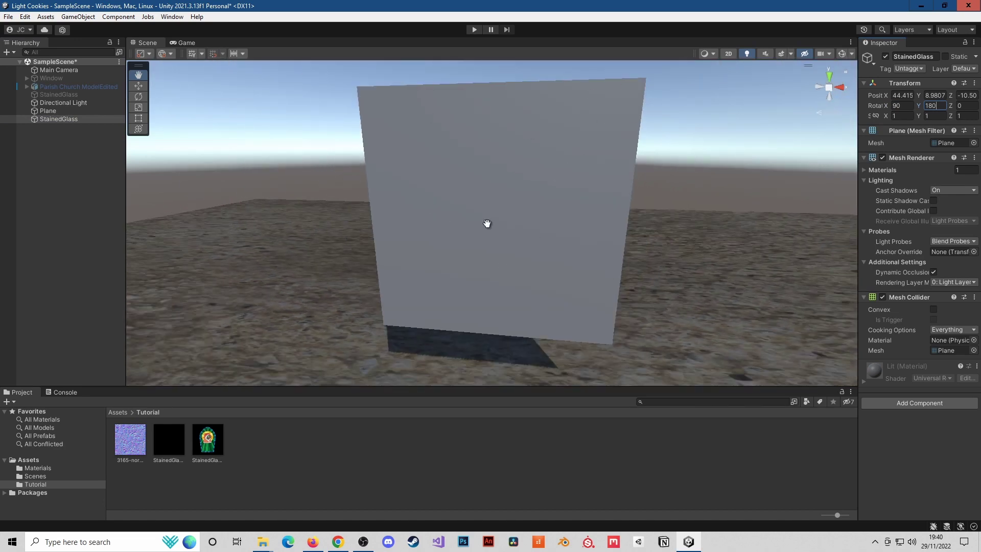
- Create a material in the Tutorial folder and name it StainedGlassMat
right_click(286, 439)
mouse_move(390, 189)
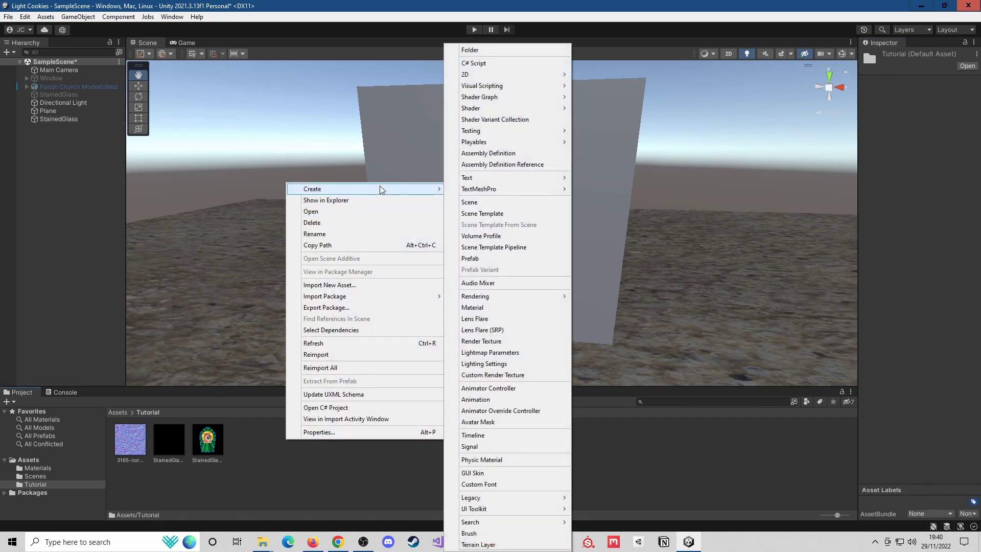
click(508, 307)
text(Staine)
text(dGlassMAt)
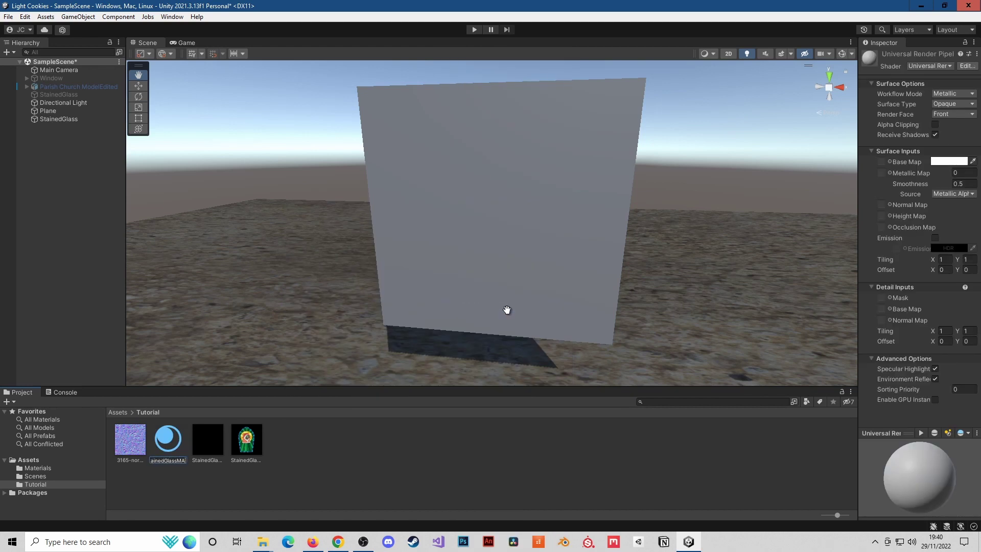
key(Return)
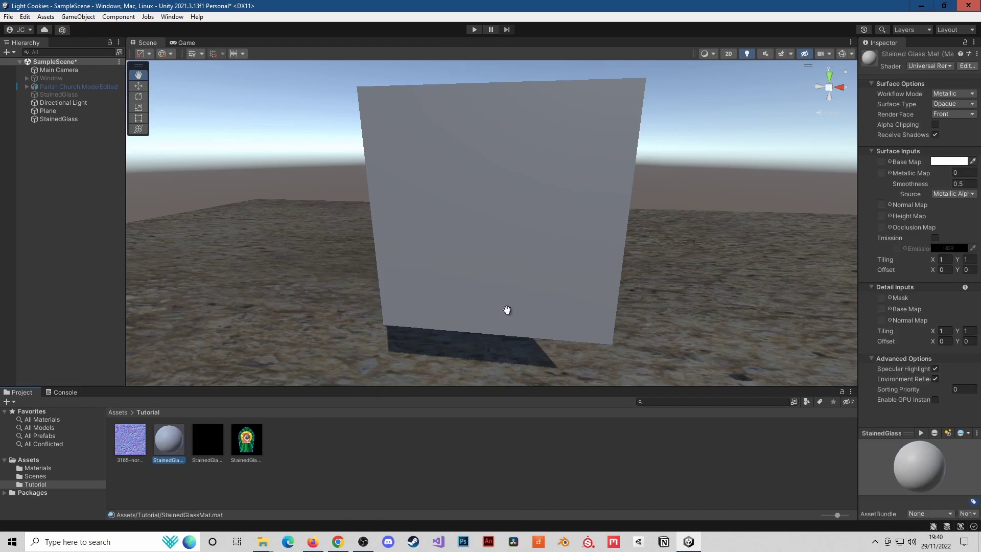
- Create a URP Lit Shader Graph in the Tutorial folder and name it StainedGlassShader
right_click(309, 477)
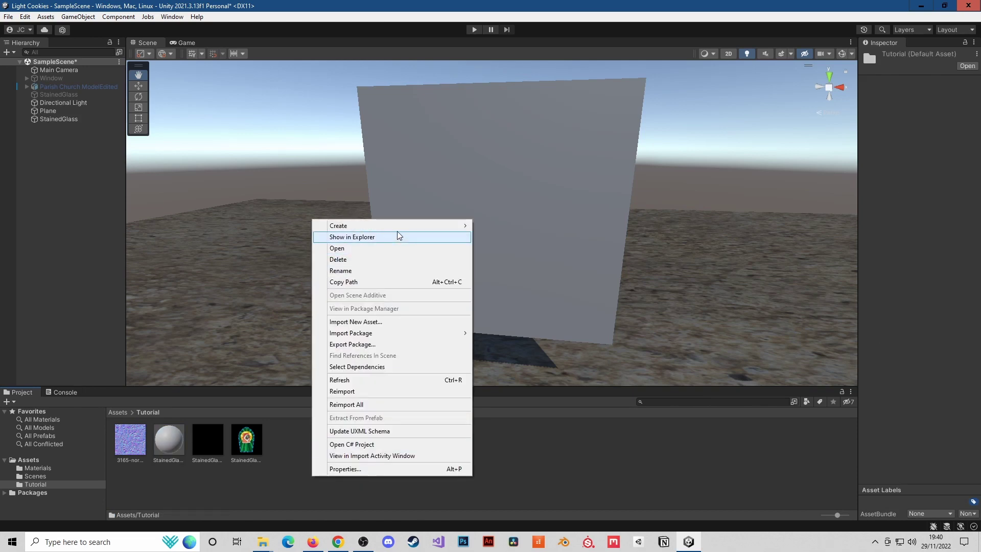
mouse_move(405, 227)
mouse_move(542, 101)
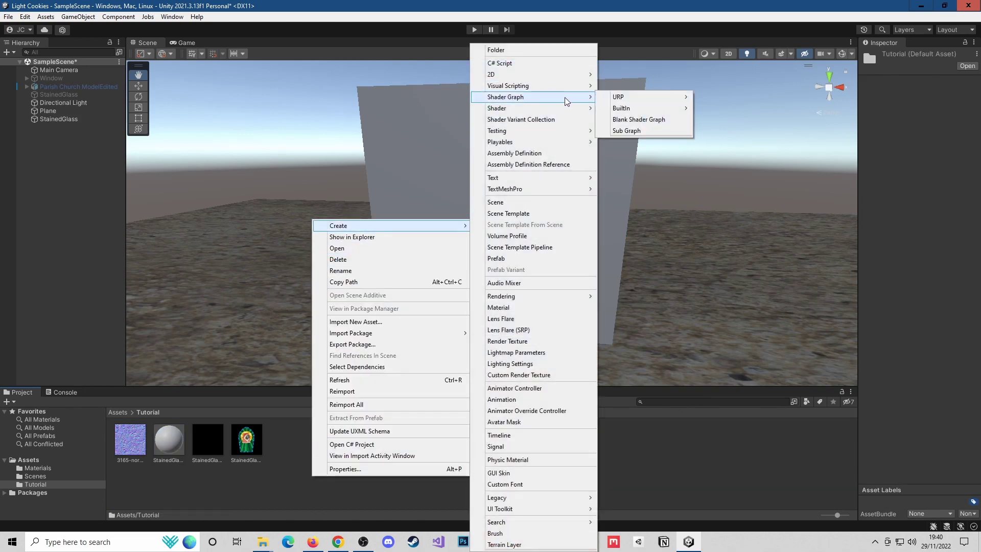
mouse_move(641, 97)
click(730, 97)
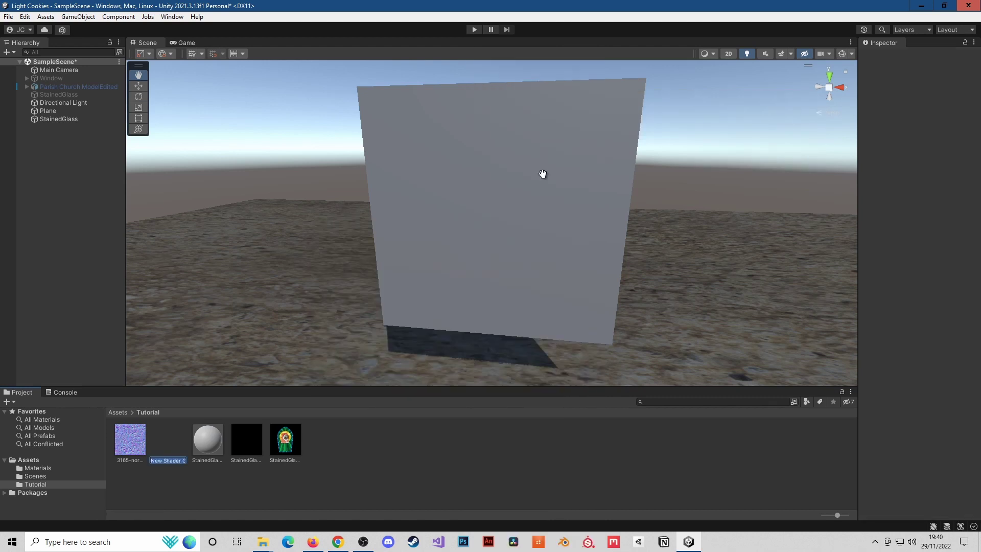
text(Stained)
text(GlassShader)
key(Return)
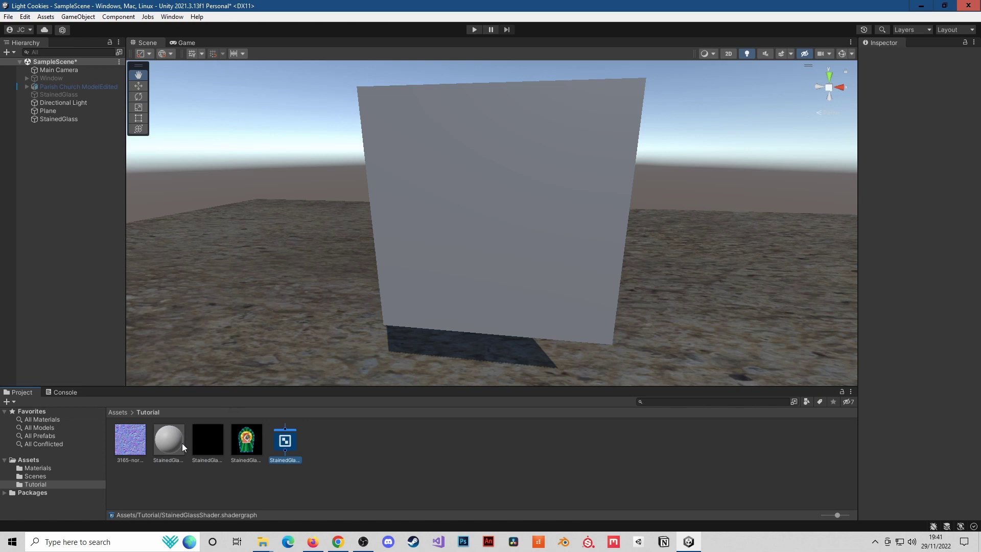
- Assign the StainedGlassShader shader graph to the StainedGlassMat material
click(168, 445)
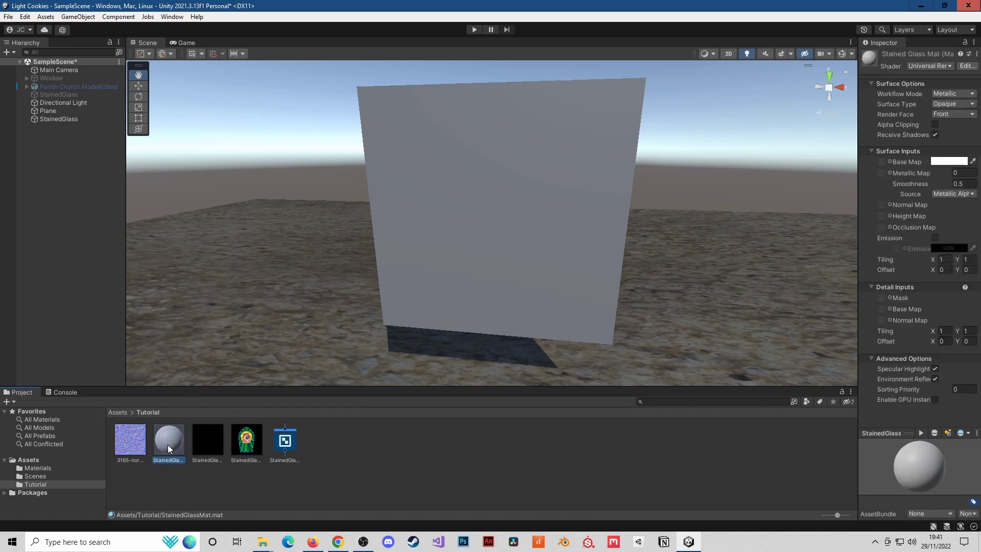
click(943, 66)
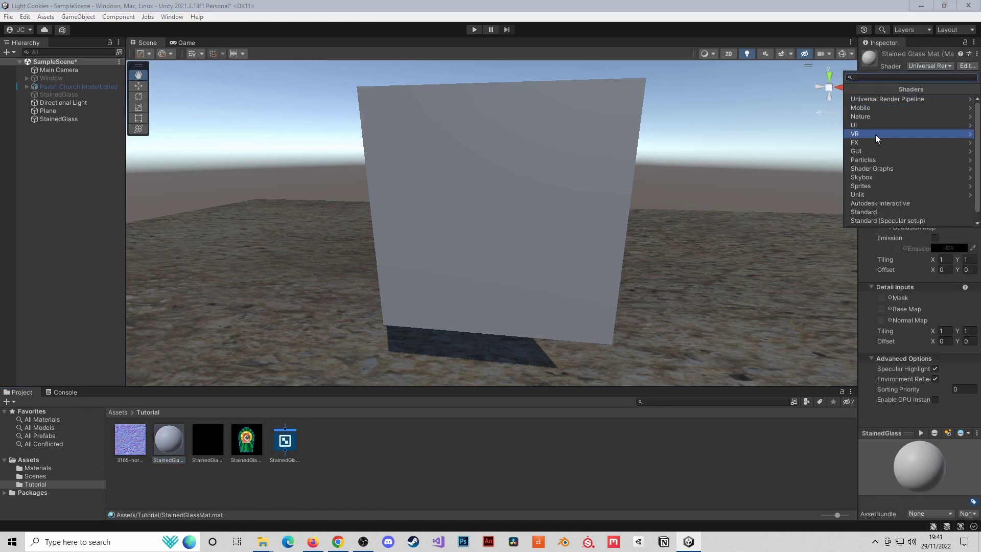
click(879, 167)
click(902, 143)
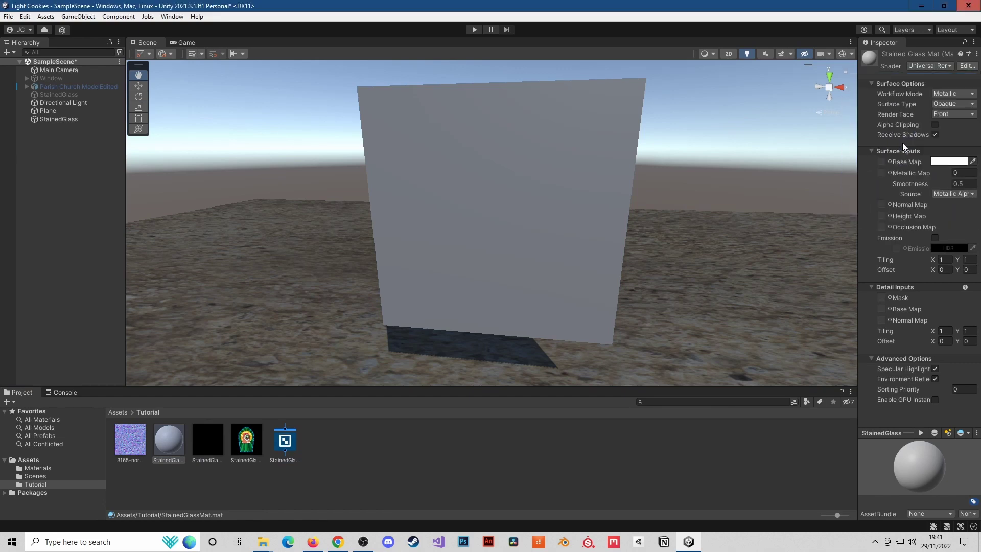
- Open StainedGlassShader and set its surface type to Transparent, blending mode to Alpha and render face to Both, with Cast Shadows off
double_click(284, 440)
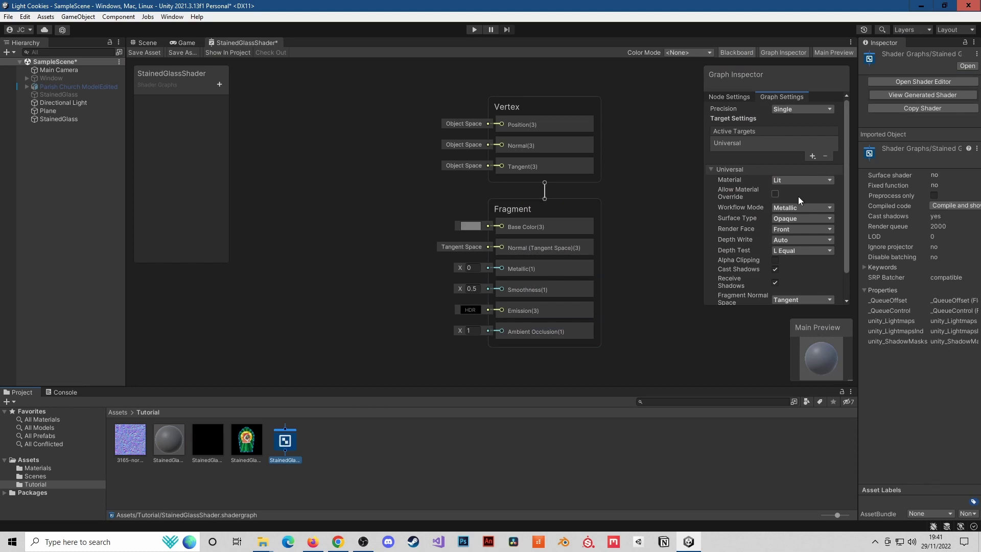
click(809, 216)
click(815, 244)
click(810, 230)
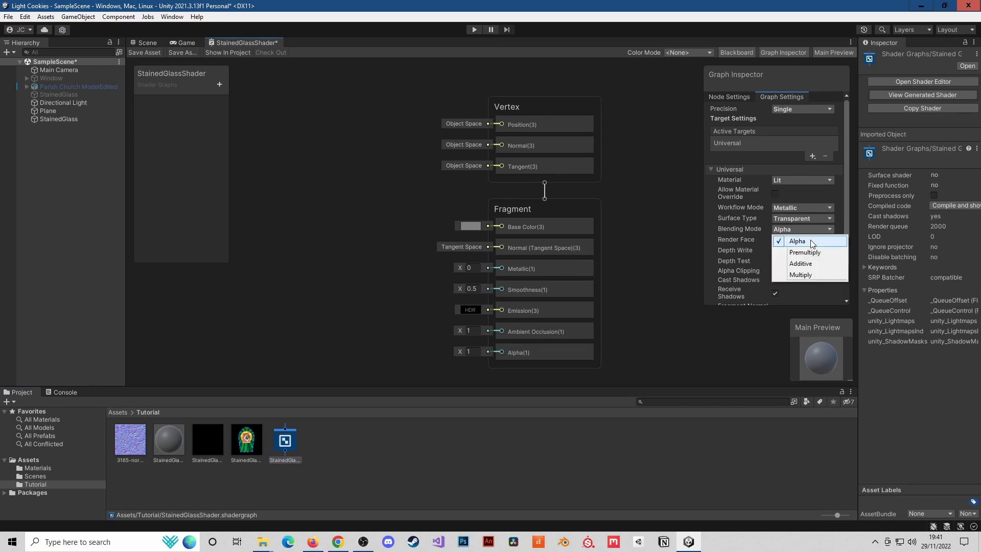
click(810, 240)
click(812, 241)
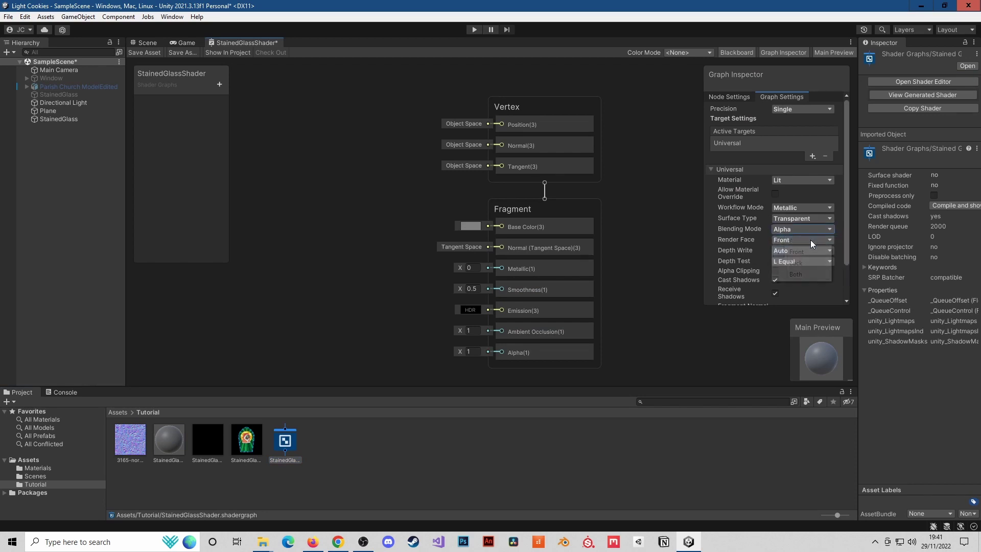
click(800, 273)
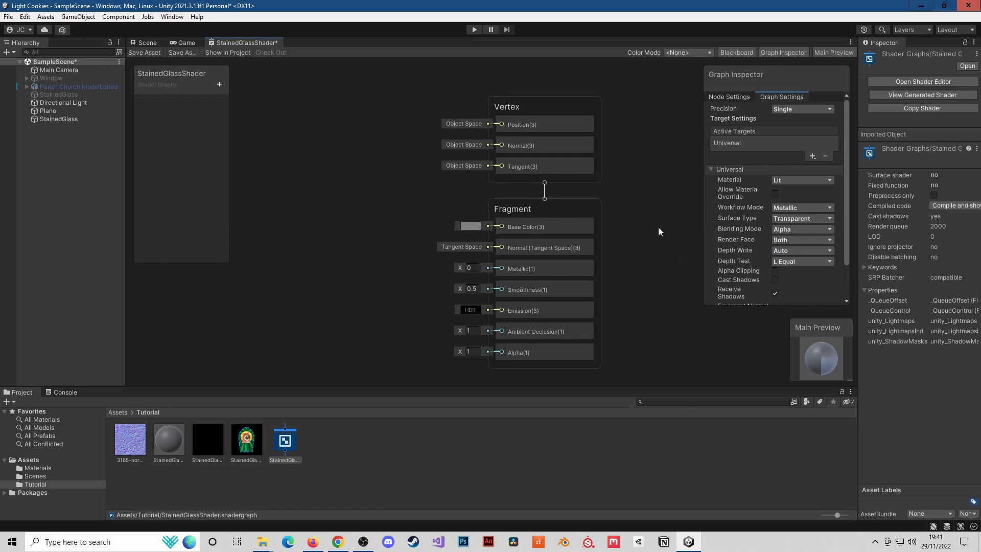
- Add a Texture 2D property named MainText to the shader graph
middle_drag(311, 248, 342, 228)
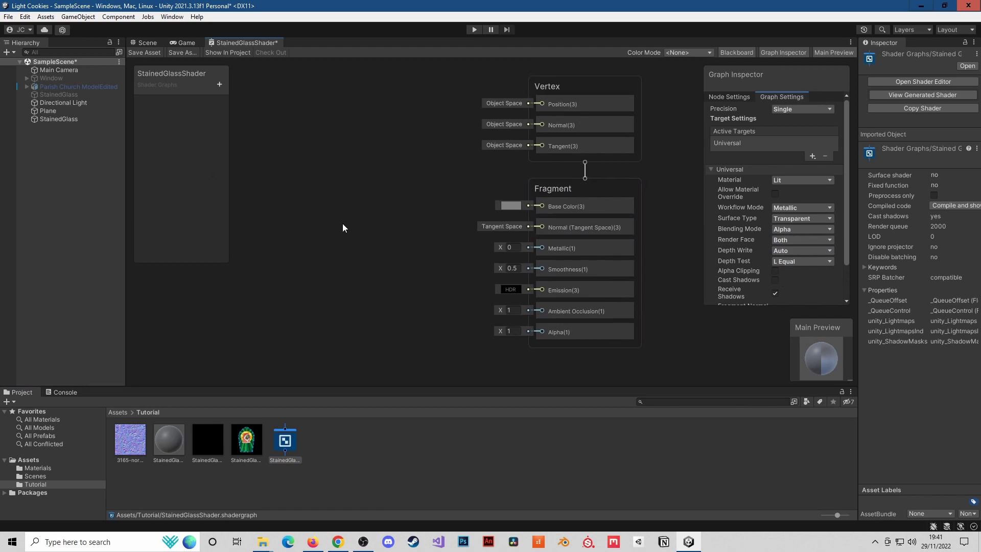
click(219, 84)
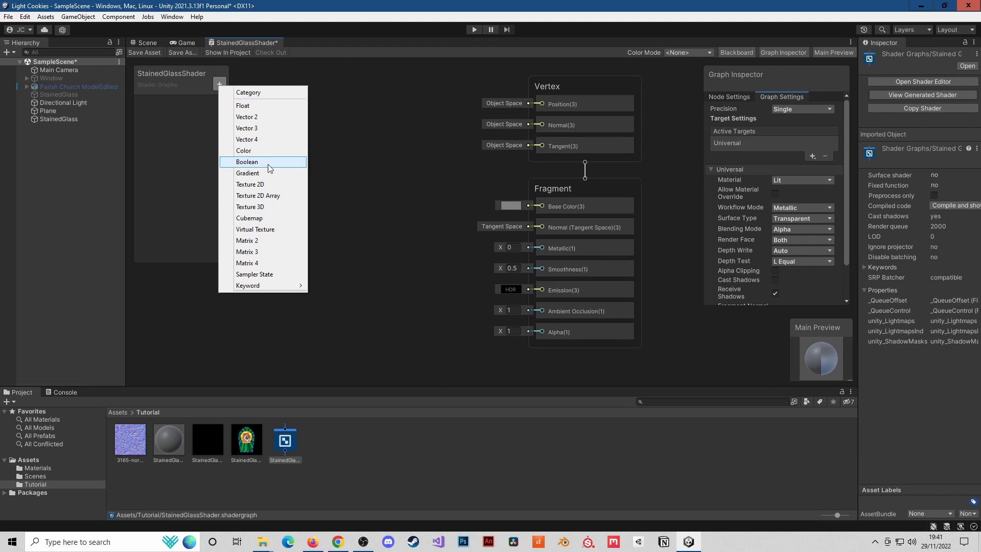
click(262, 185)
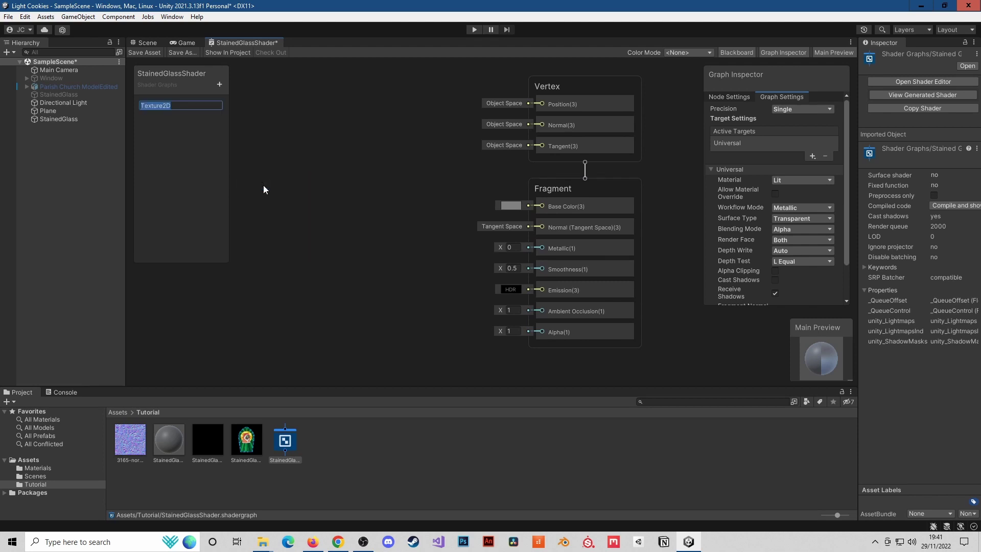
text(MainText)
key(Return)
- Place MainText in the graph with a Sample Texture 2D node, connecting RGBA to Base Color and A to Alpha
drag(156, 108, 397, 217)
text(sample)
key(Return)
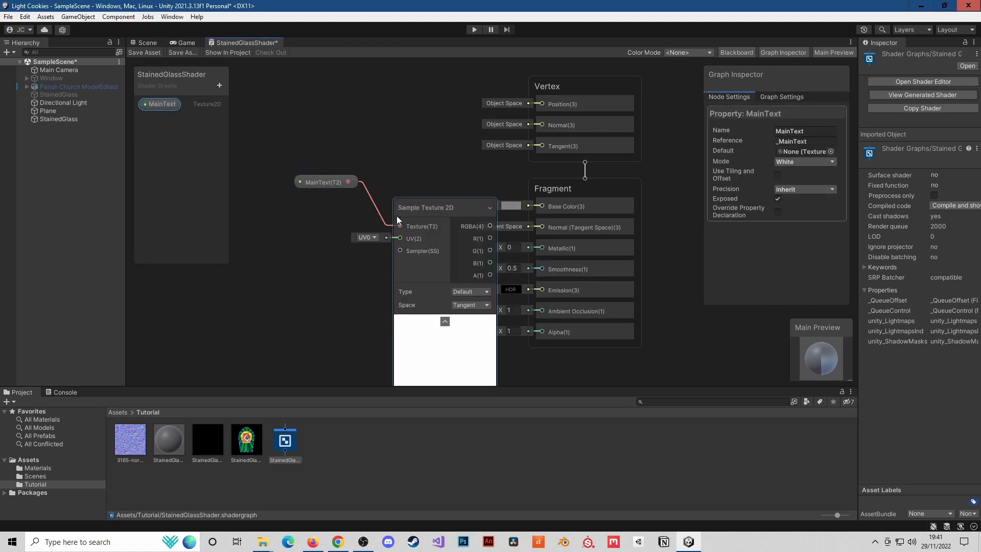
drag(490, 226, 541, 207)
drag(416, 148, 323, 261)
drag(442, 211, 333, 154)
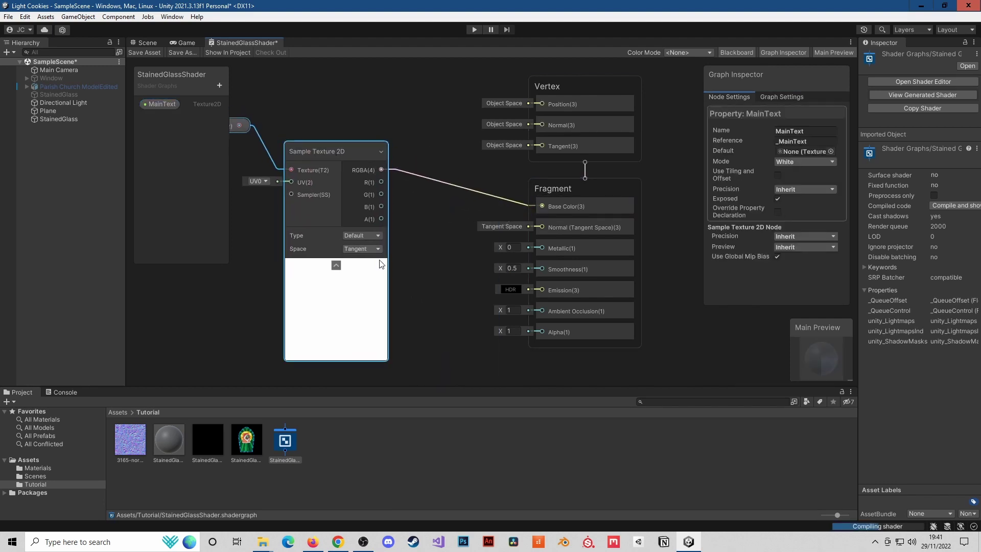
drag(382, 218, 542, 332)
- Set MainText's default texture to StainedGlassPeepo and view the source image at full size
click(172, 105)
drag(247, 440, 808, 151)
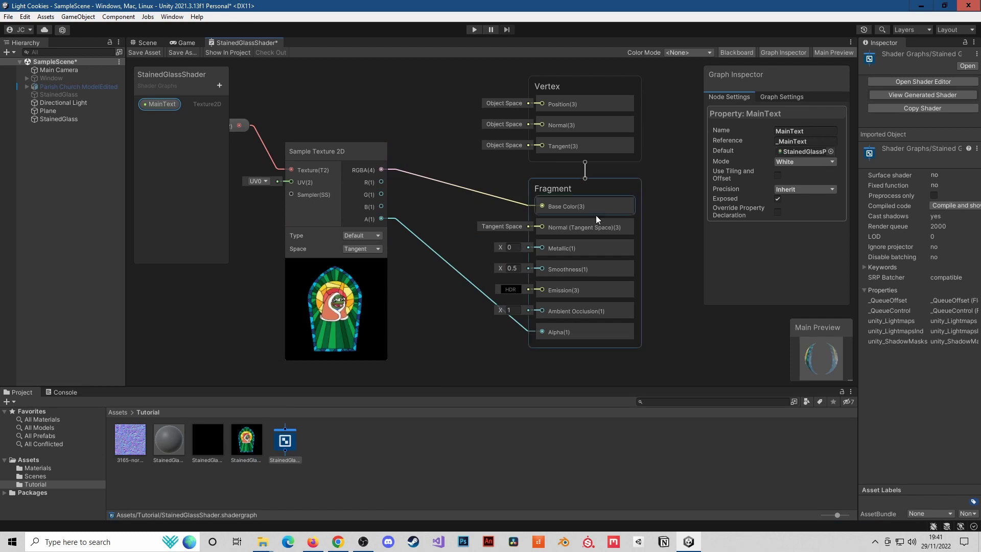
double_click(253, 429)
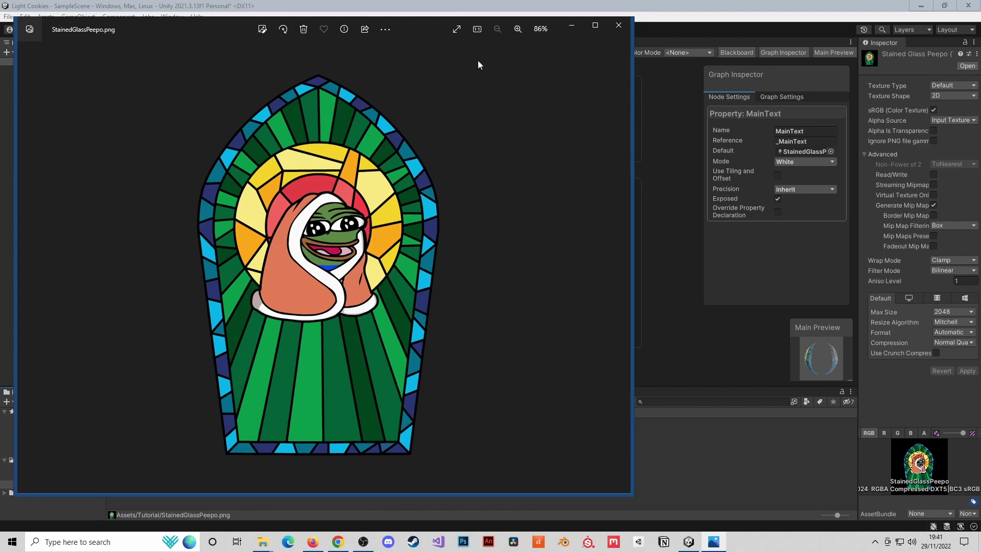
click(618, 25)
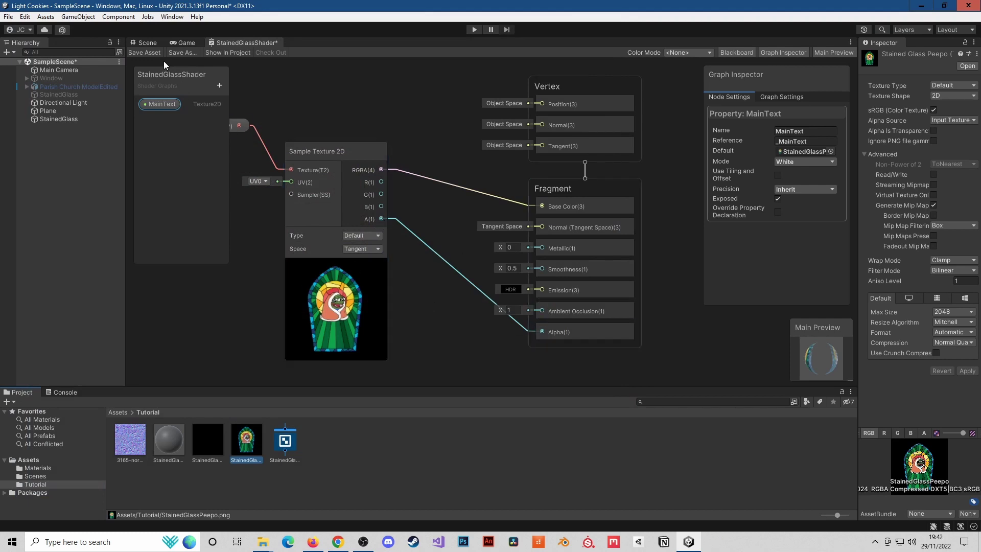
- Save the shader graph and apply StainedGlassMat to the upright plane in the scene
click(144, 52)
click(144, 43)
drag(168, 439, 532, 221)
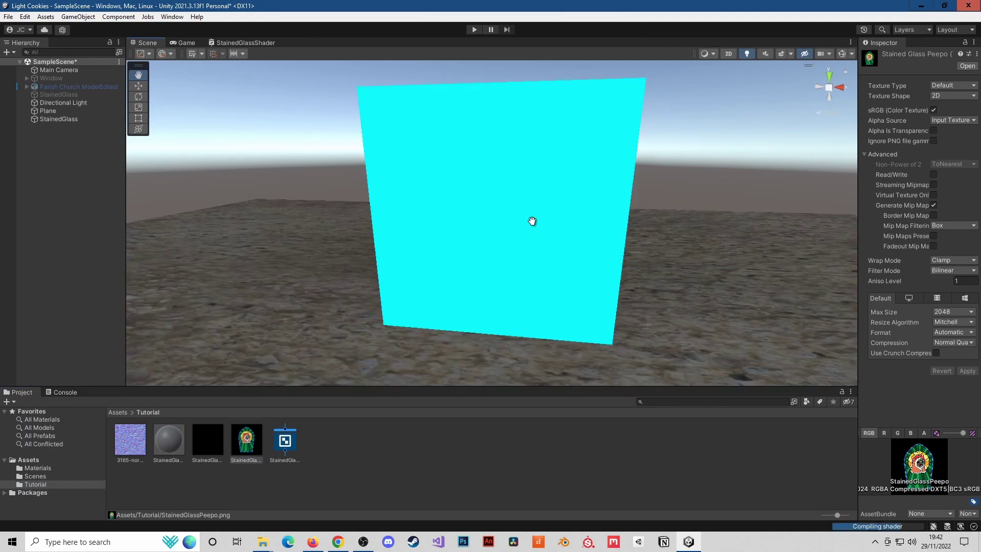
- Assign the StainedGlassPeepo texture to StainedGlassMat's MainText input and inspect the plane up close
drag(170, 449, 964, 120)
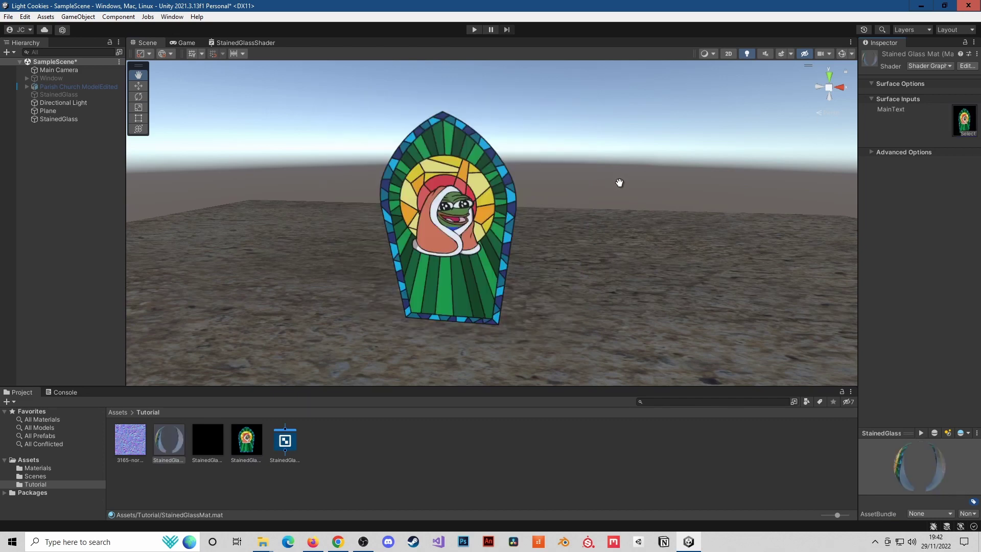
scroll(601, 217, up, 3)
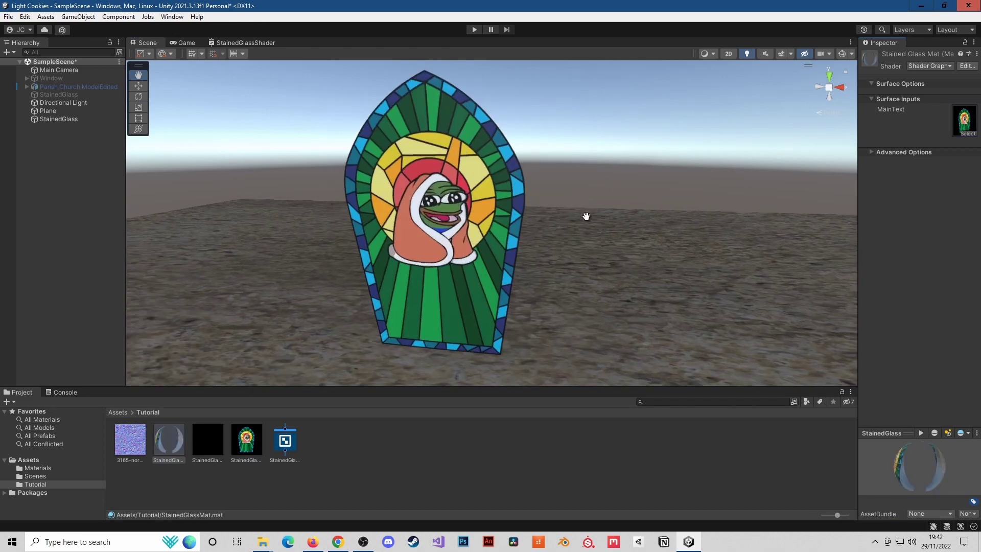
drag(587, 213, 648, 183)
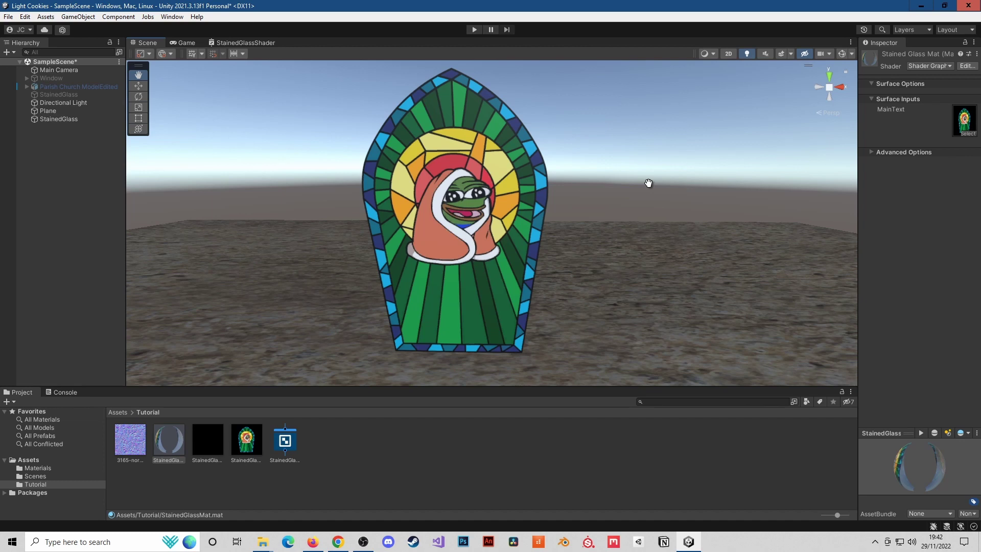
- Add a Scene Color node to the StainedGlassShader graph above the texture sample
click(244, 42)
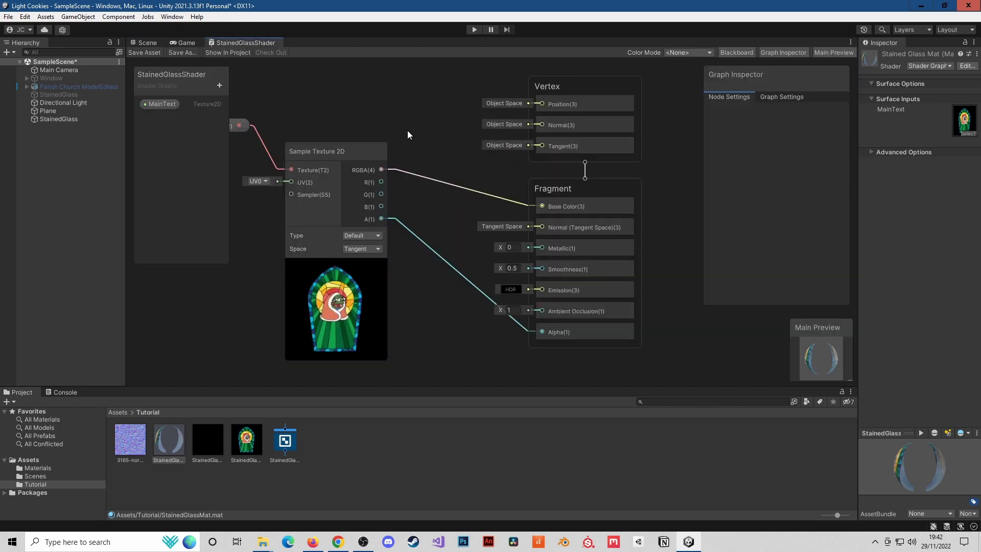
scroll(407, 132, down, 5)
drag(415, 174, 369, 207)
click(371, 93)
key(space)
text(scene)
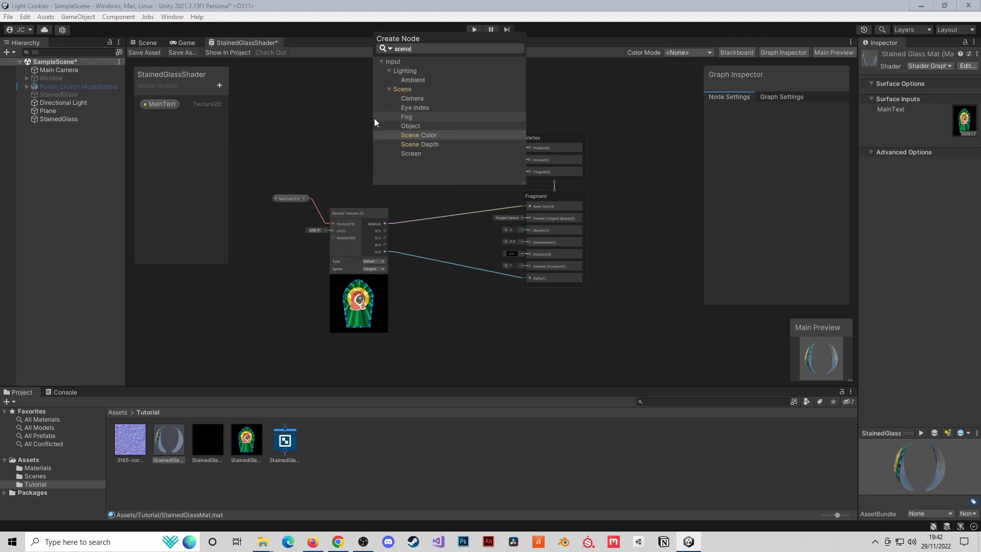
click(414, 135)
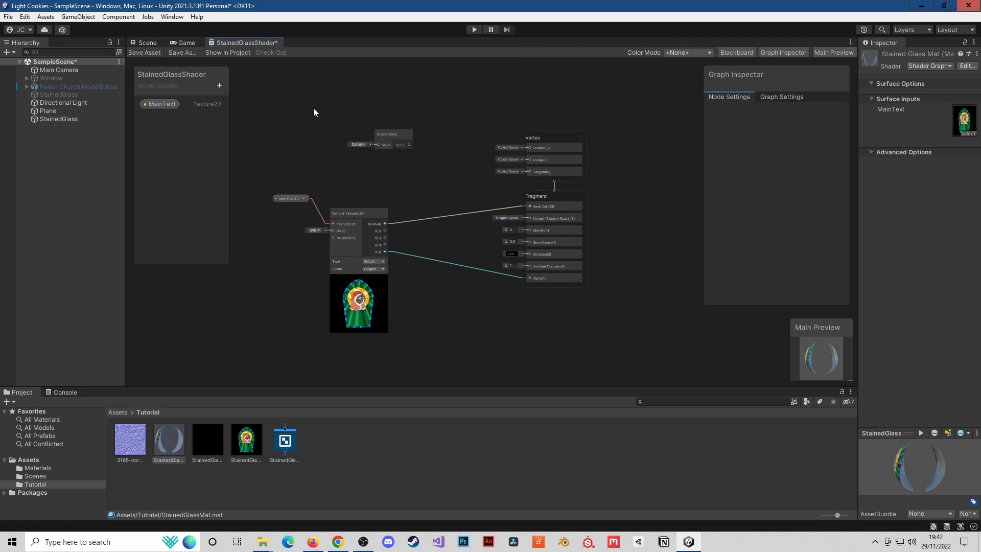
- Add a Screen Position node and connect its output to the Scene Color node's UV input
key(space)
text(screen)
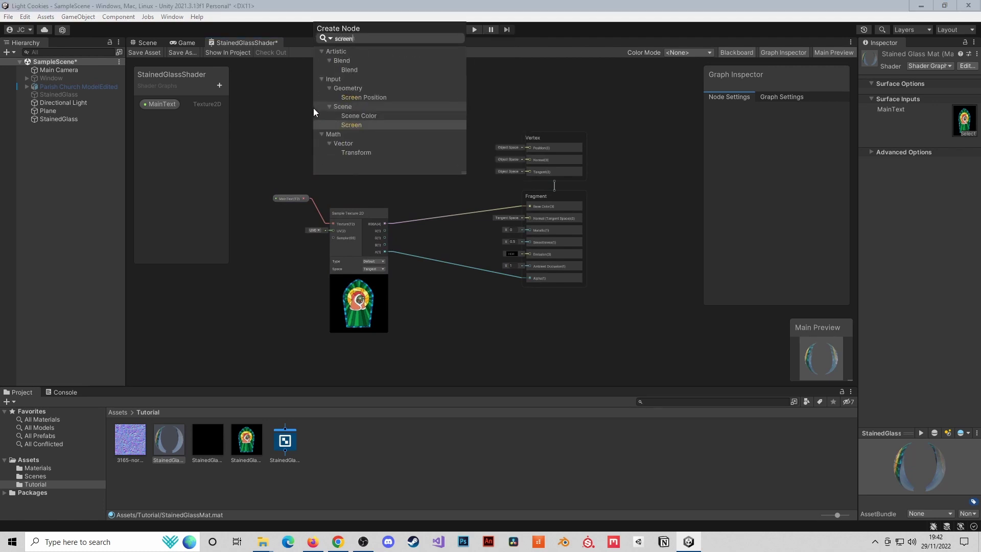
click(352, 97)
drag(353, 124, 378, 191)
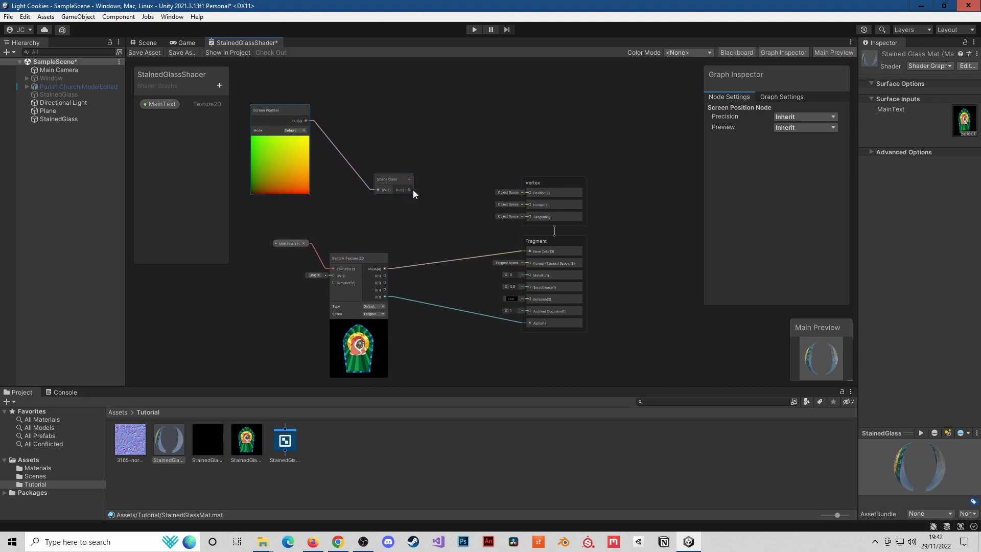
- Multiply the Scene Color output by the main texture's RGBA and feed the product into the fragment Base Color
drag(409, 189, 437, 217)
text(mult)
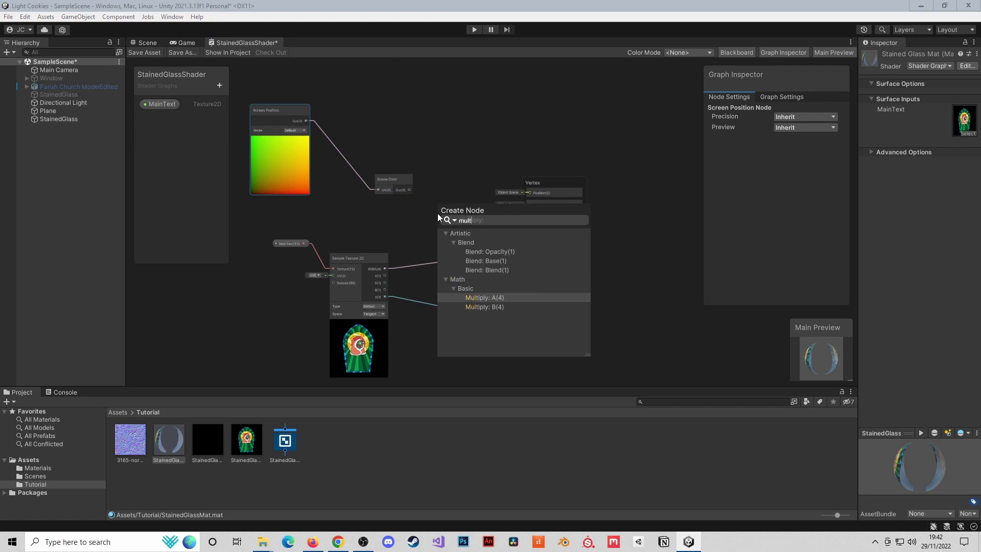
key(Return)
drag(385, 267, 529, 252)
drag(425, 158, 369, 207)
drag(398, 181, 380, 182)
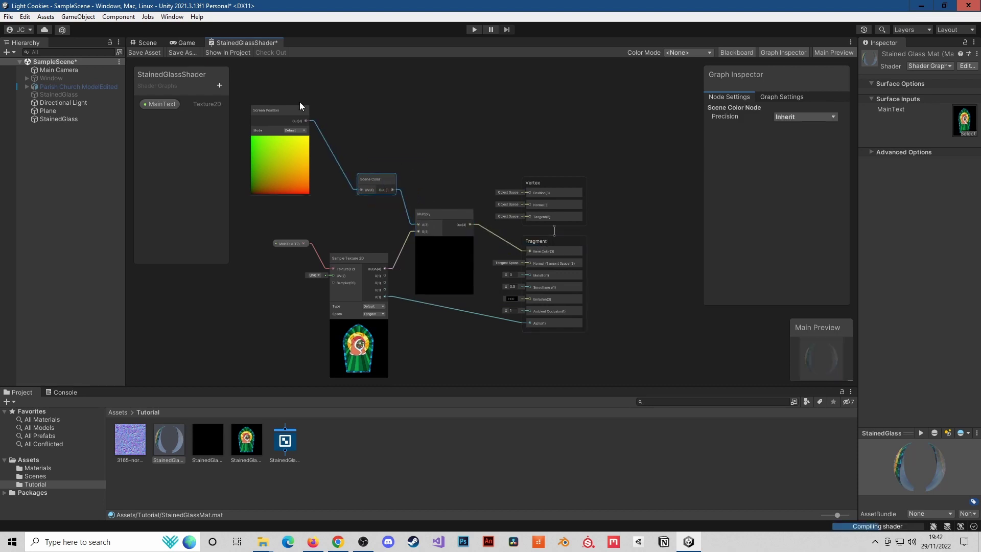
- Save the shader graph and examine up close how the background shows through the stained-glass plane in the scene
click(151, 41)
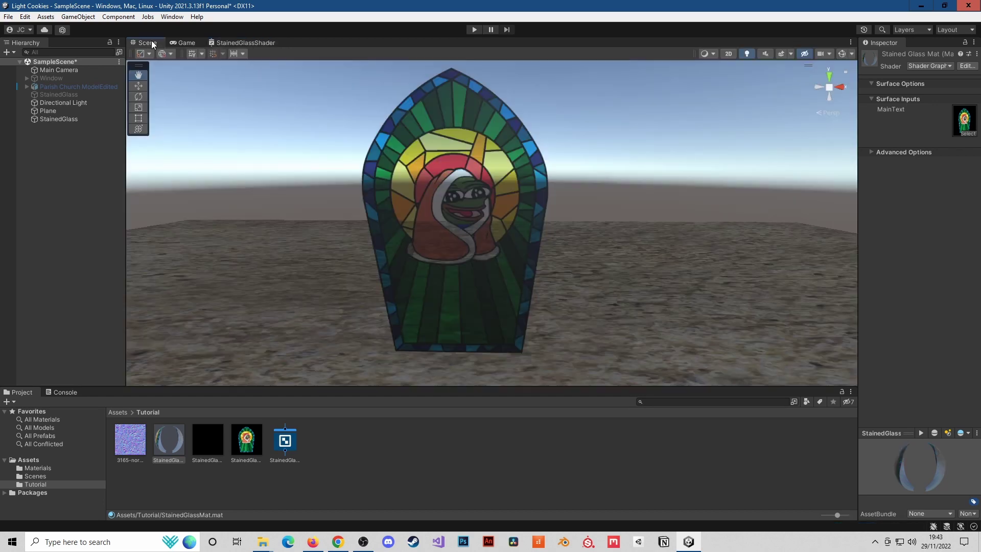
drag(596, 226, 606, 158)
scroll(539, 203, up, 3)
scroll(641, 232, up, 2)
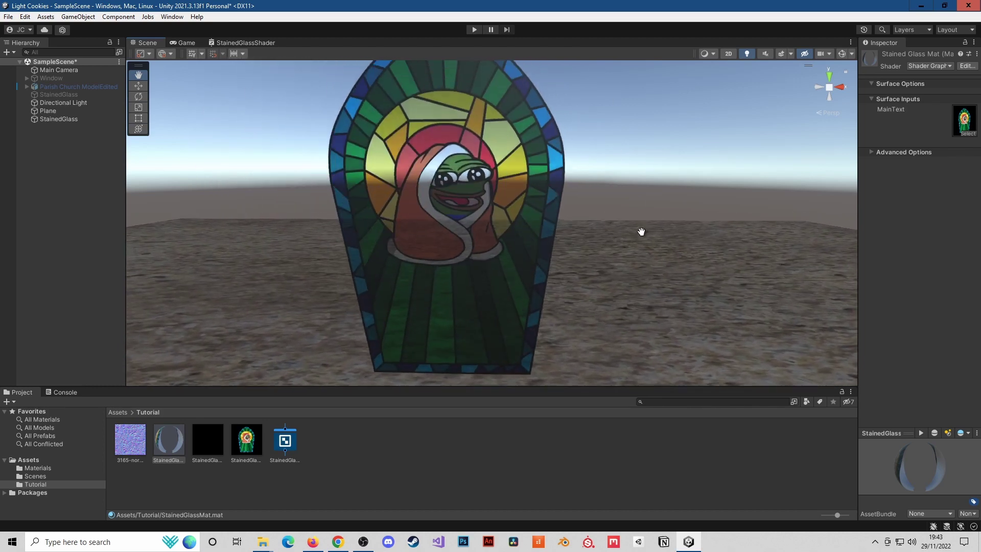
scroll(520, 133, up, 2)
scroll(520, 134, up, 3)
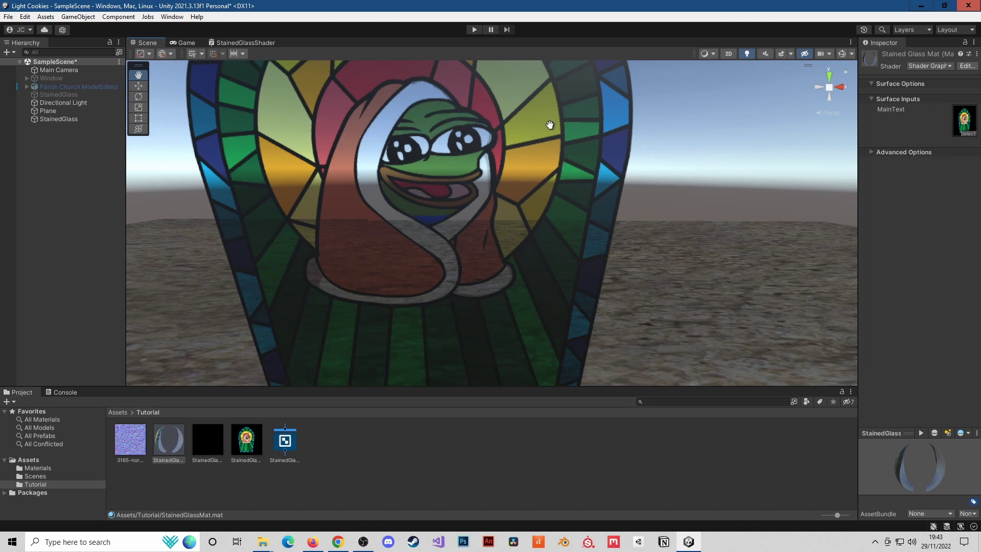
right_drag(705, 187, 710, 235)
drag(710, 235, 714, 165)
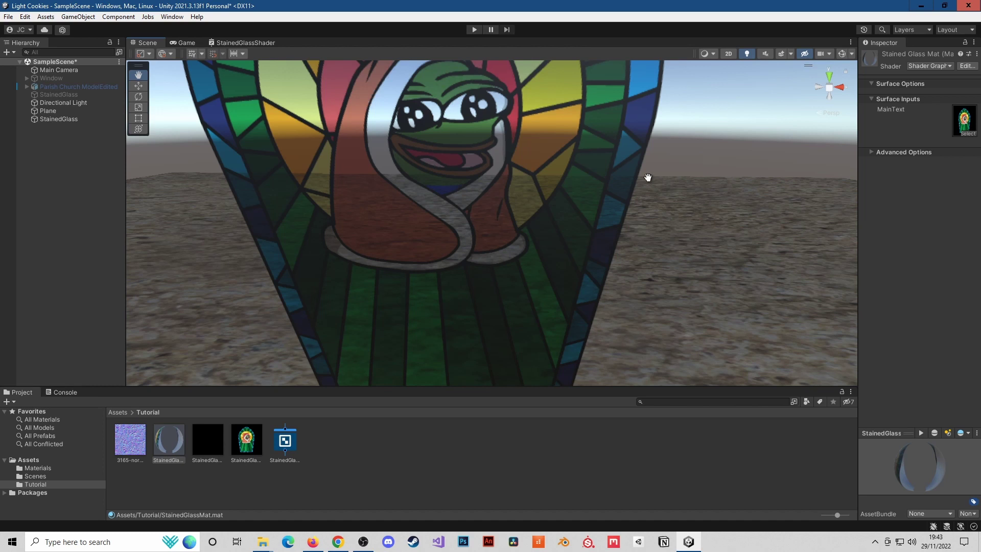
- Add a Normal Vector node to the StainedGlassShader graph, set its space to View and place it left of the other nodes
click(252, 42)
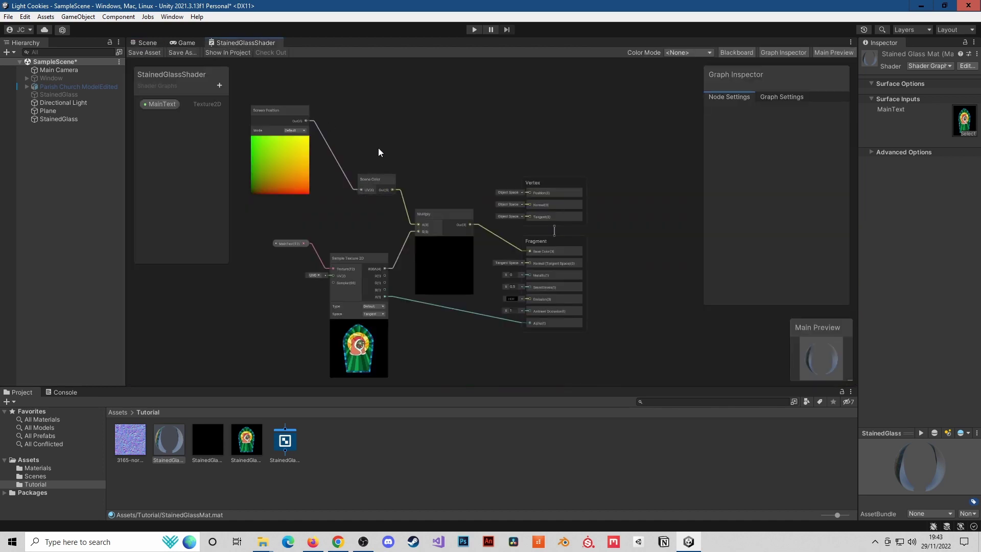
middle_drag(384, 146, 539, 144)
key(space)
text(normal)
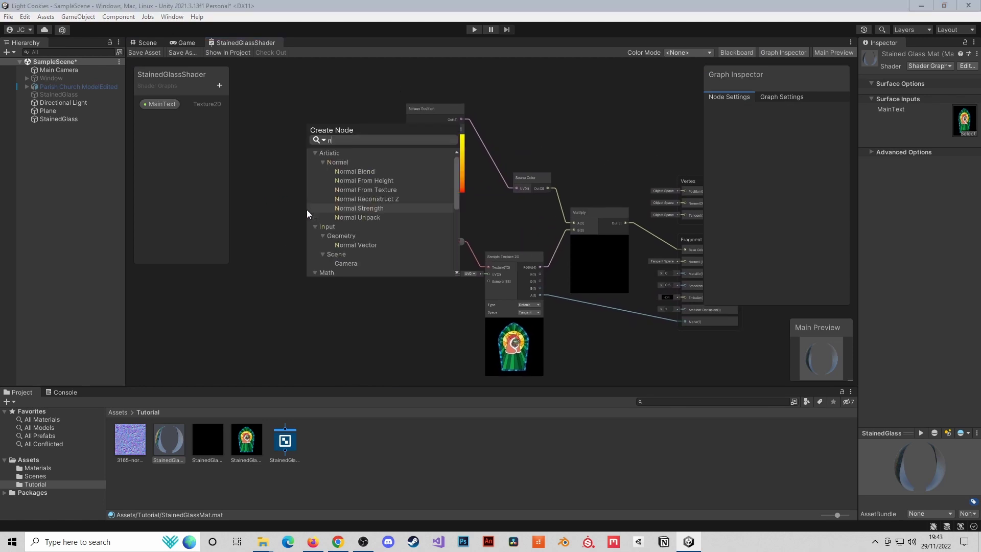
click(337, 226)
drag(345, 223, 320, 234)
click(322, 233)
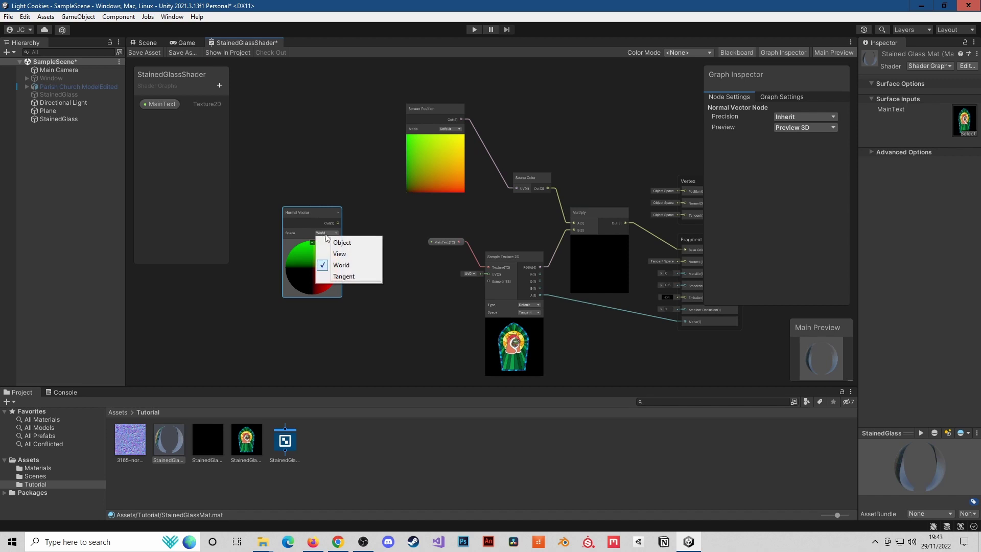
click(349, 254)
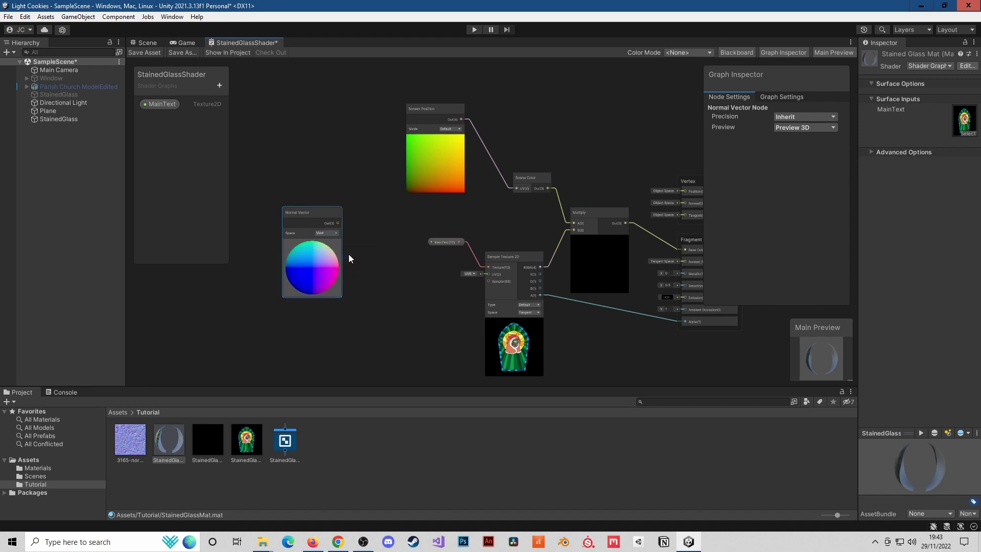
drag(304, 213, 249, 232)
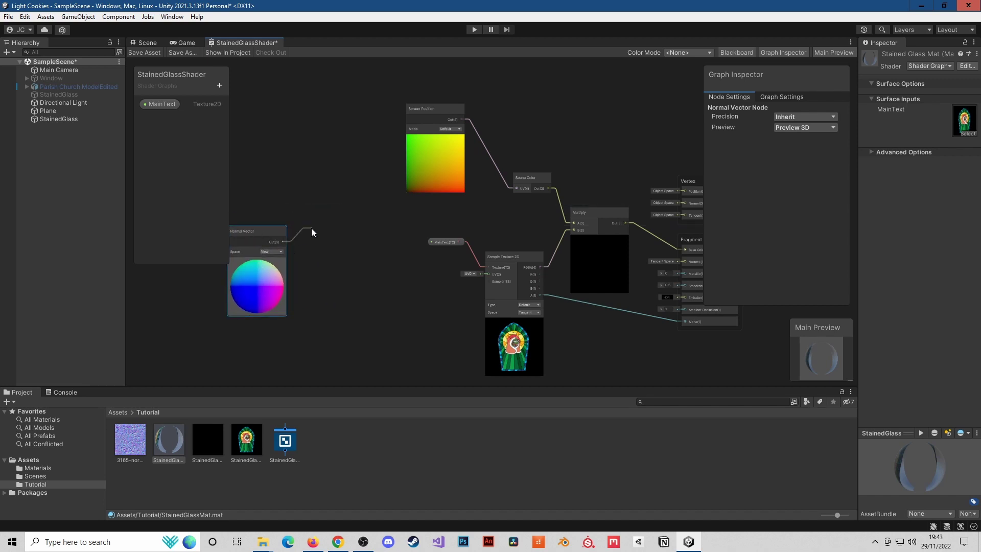
- Connect the Normal Vector to input B of a new Multiply node and set input A to X 0.01, Y 0.01, Z 1
key(space)
text(mult)
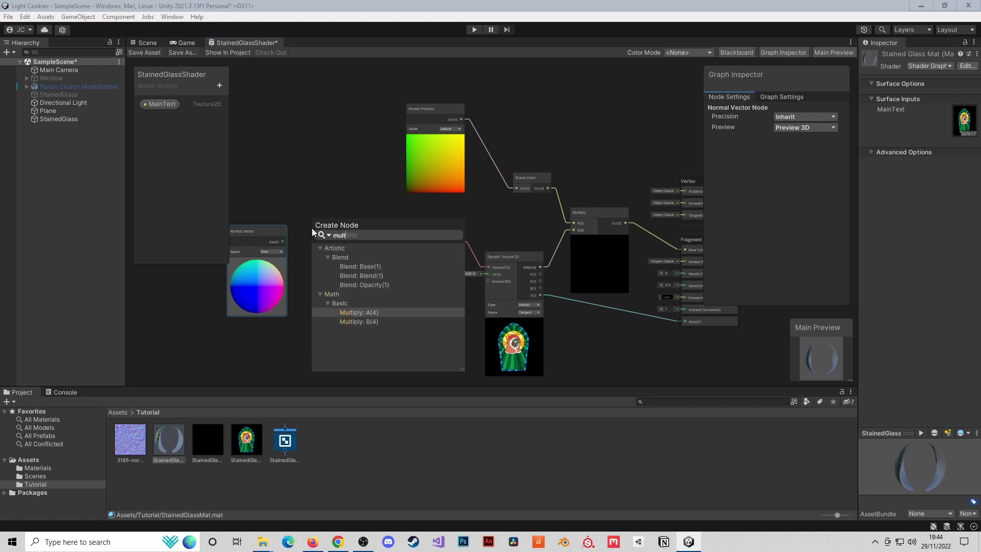
click(376, 321)
drag(324, 218, 320, 207)
click(262, 218)
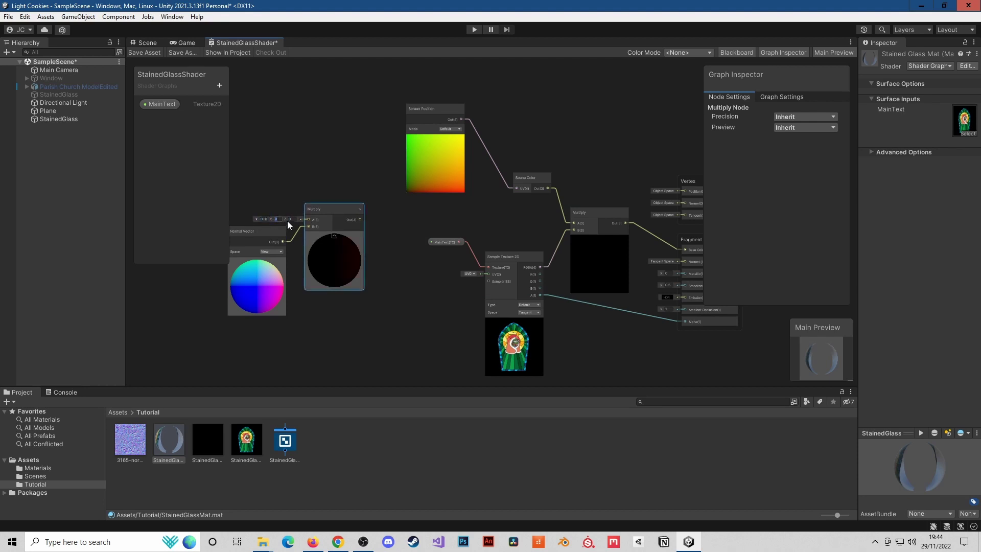
text(0.01)
key(Tab)
text(1)
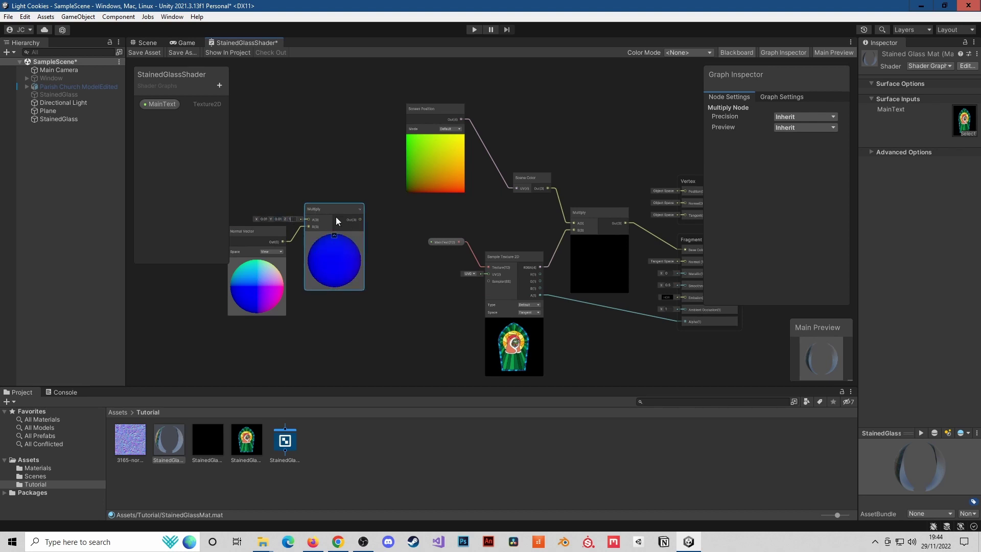
- Add the Screen Position to the multiplied normal with an Add node and feed the sum into Scene Color's UV input
drag(444, 107, 268, 127)
middle_drag(379, 244, 413, 185)
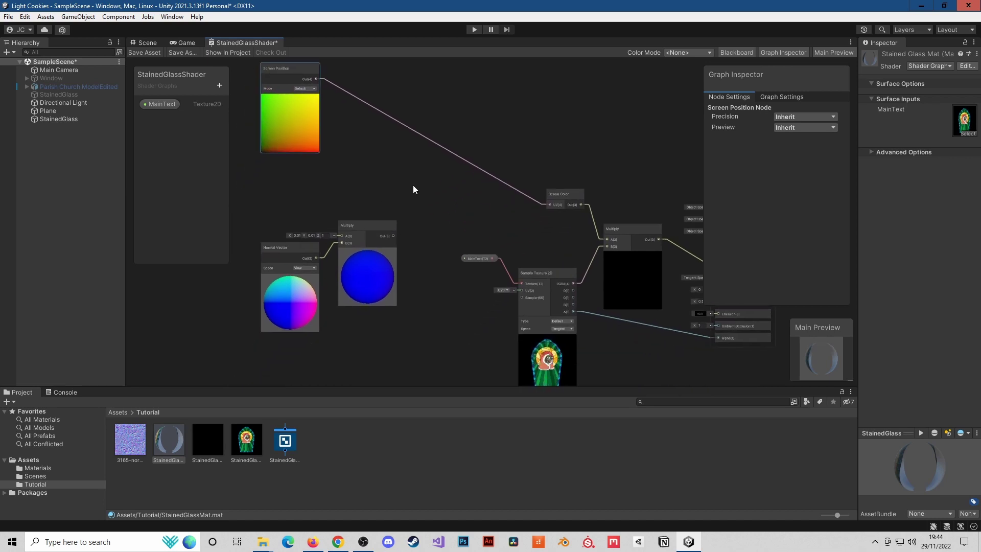
drag(393, 236, 407, 171)
text(add)
click(462, 220)
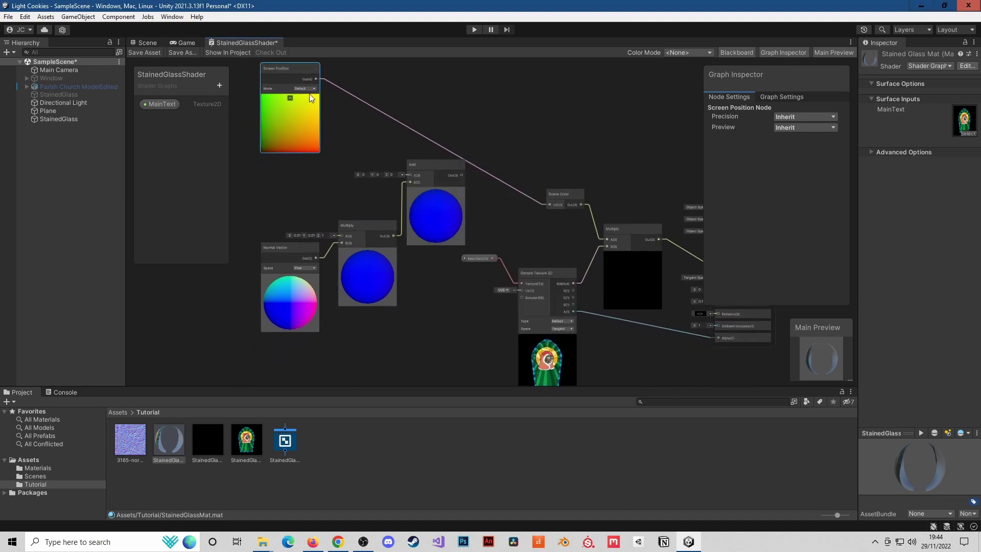
drag(316, 79, 550, 234)
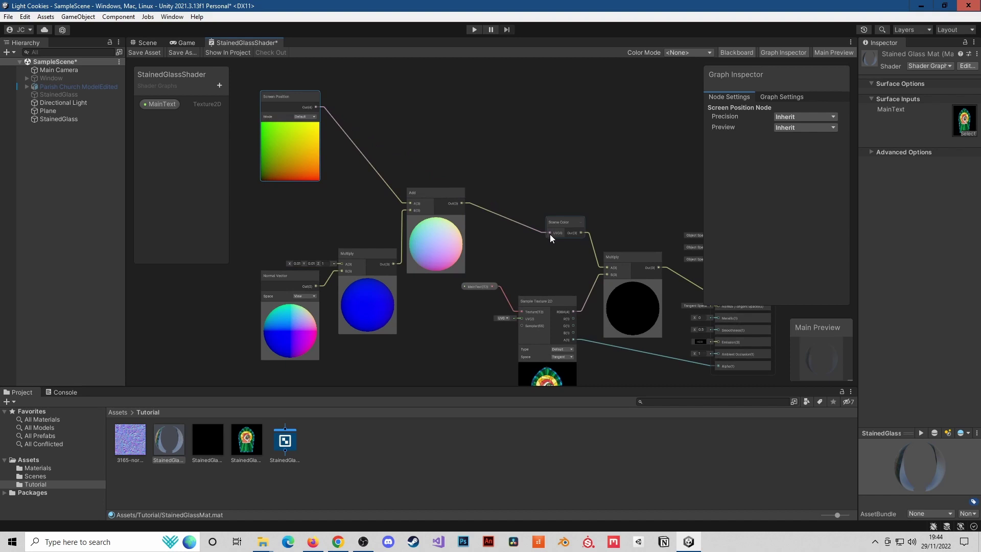
- Save the shader graph and check the background offset through the glass plane in the scene
click(148, 41)
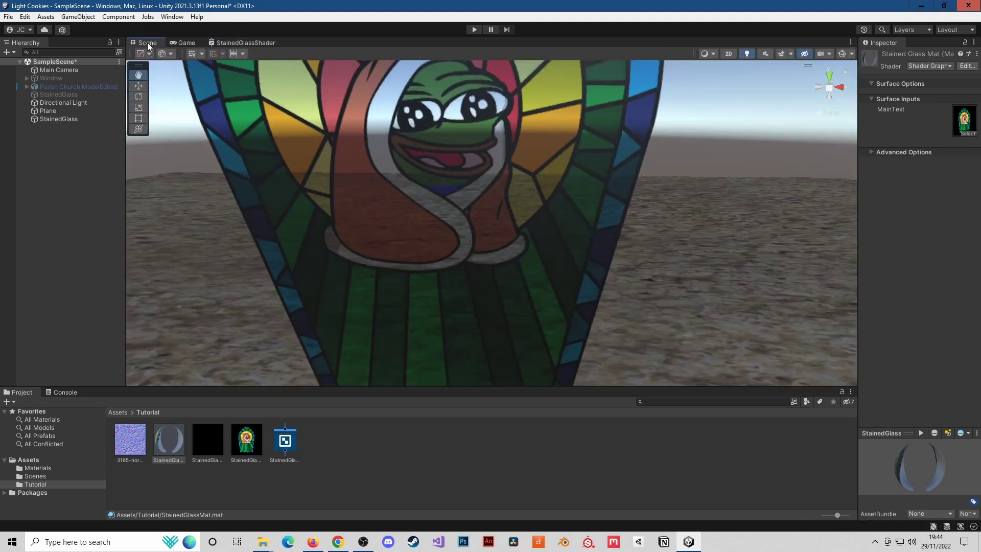
scroll(542, 244, down, 2)
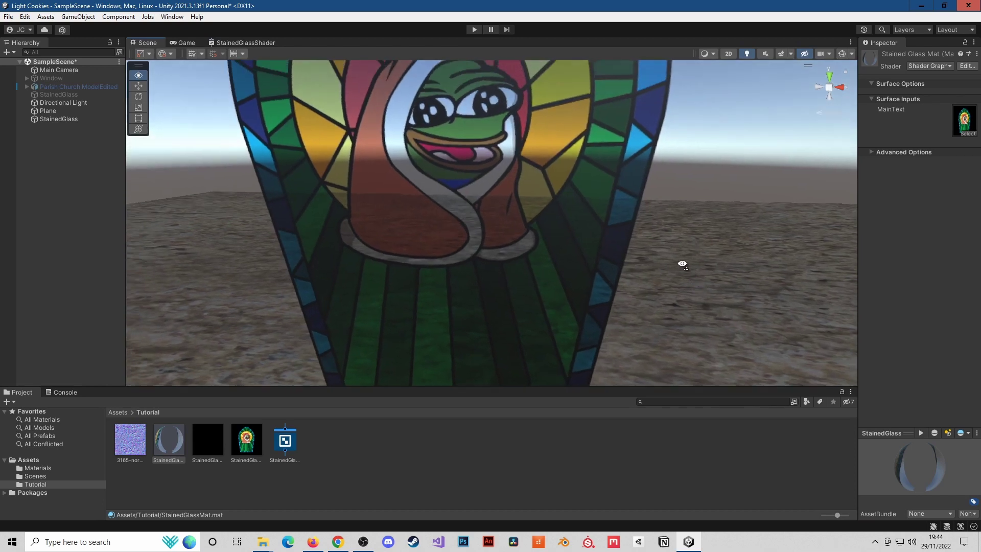
scroll(572, 243, up, 3)
drag(572, 243, 593, 237)
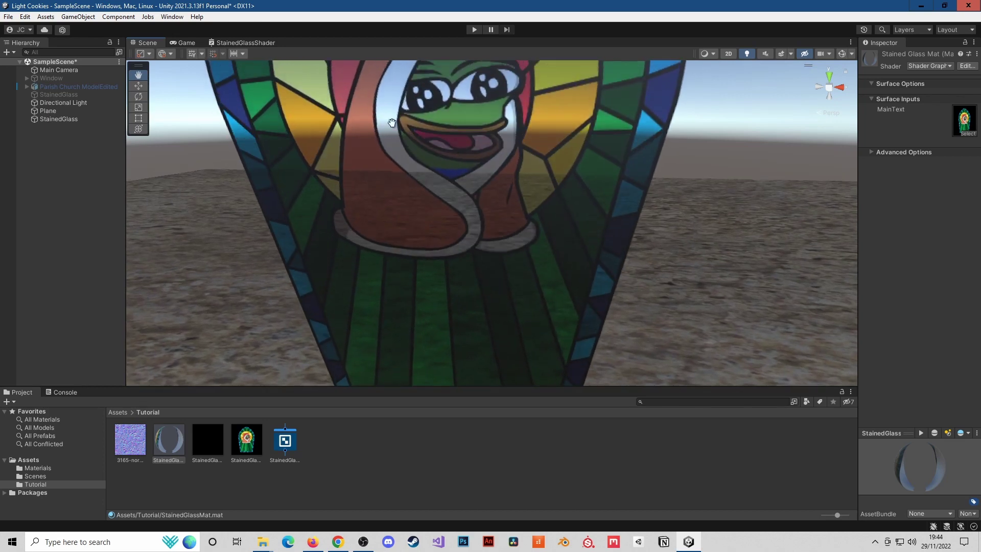
- Set the normal Multiply node's X and Y factors to 0.1 and save the shader graph
click(248, 43)
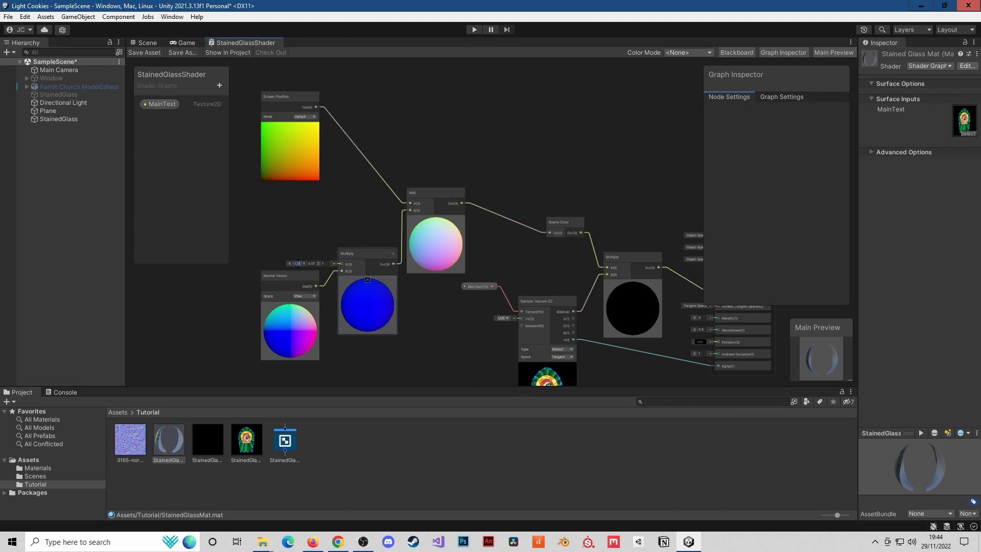
text(1)
key(Return)
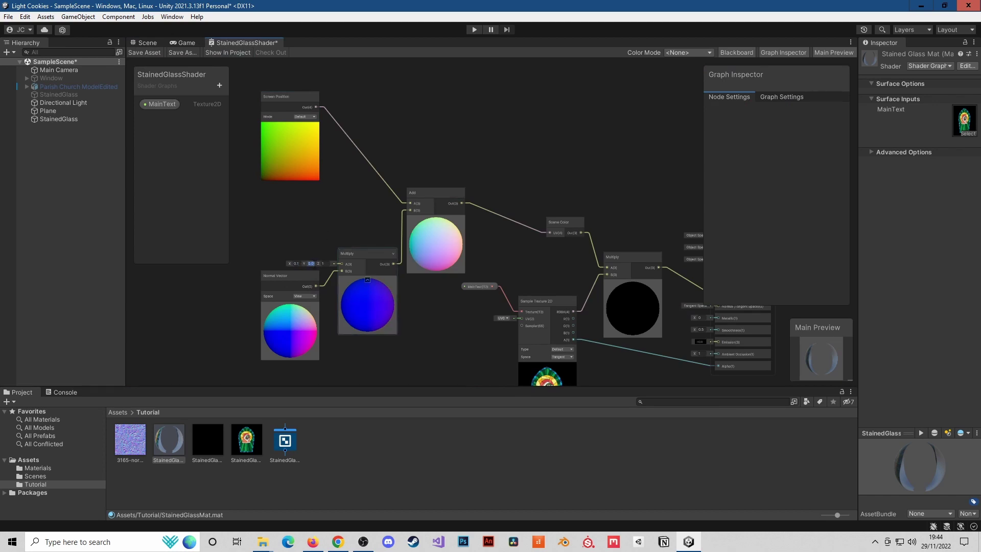
click(311, 264)
text(1)
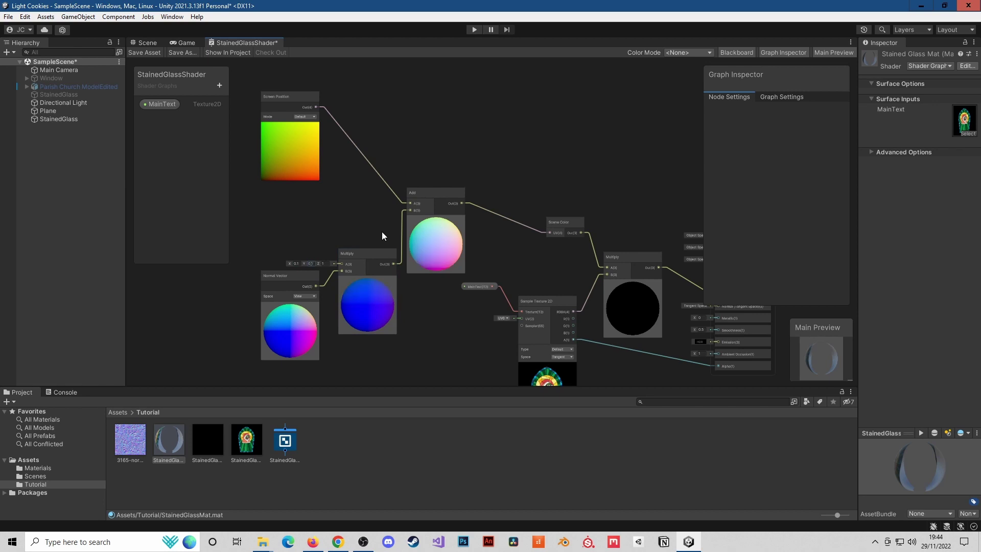
click(137, 52)
- Inspect the stronger background offset through the stained-glass plane from near and far in the scene
click(144, 42)
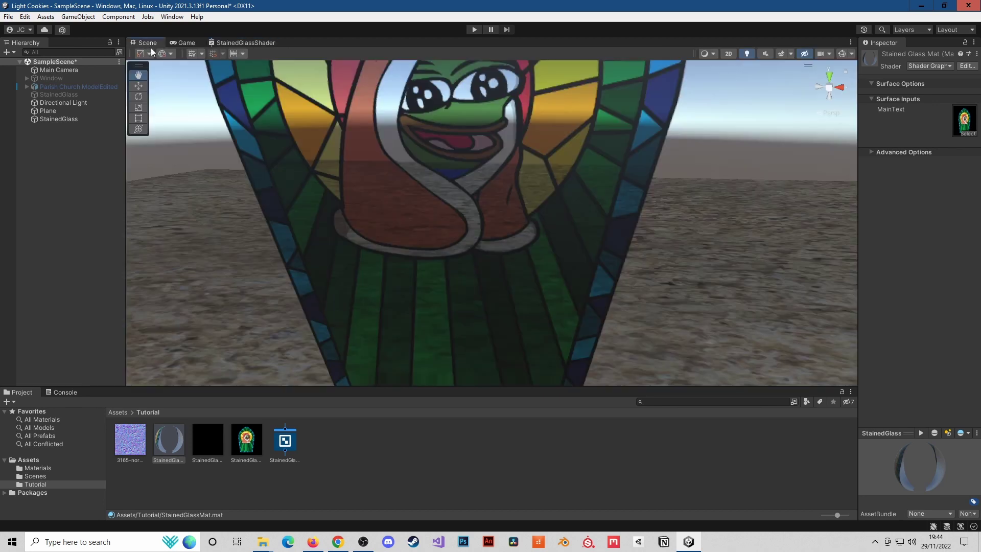
drag(711, 223, 610, 202)
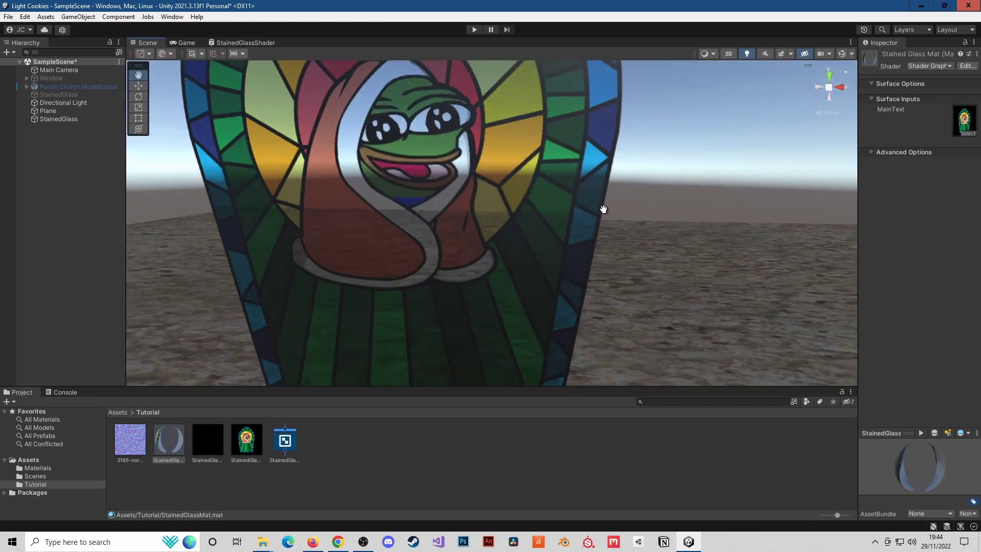
scroll(603, 212, down, 5)
scroll(575, 226, up, 5)
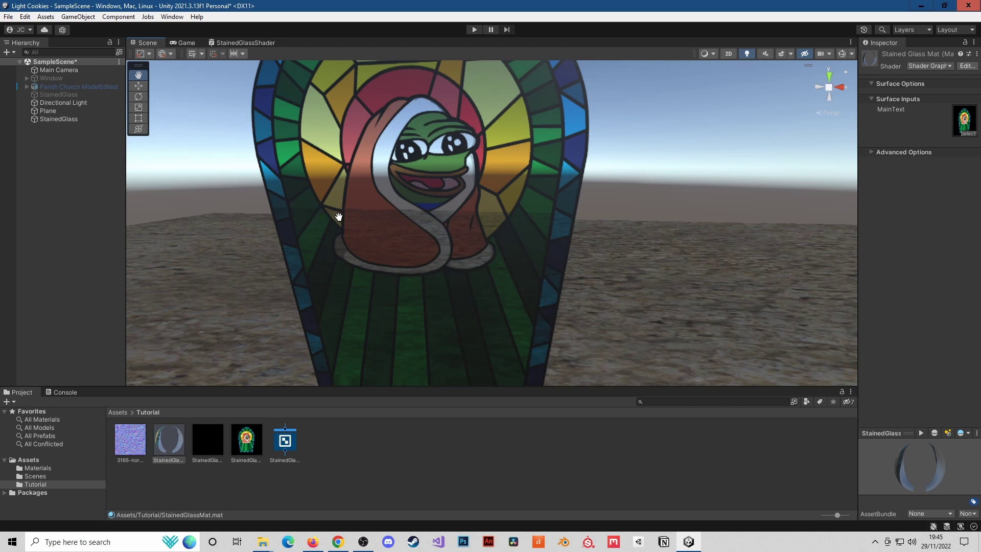
- Add a Texture 2D property named DistortionText to the StainedGlassShader graph
click(263, 42)
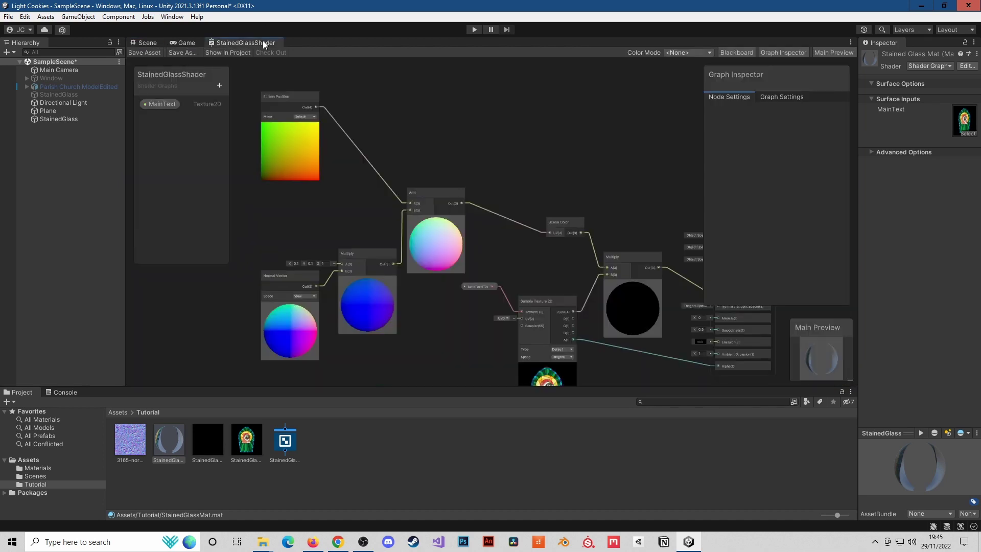
middle_drag(328, 228, 415, 130)
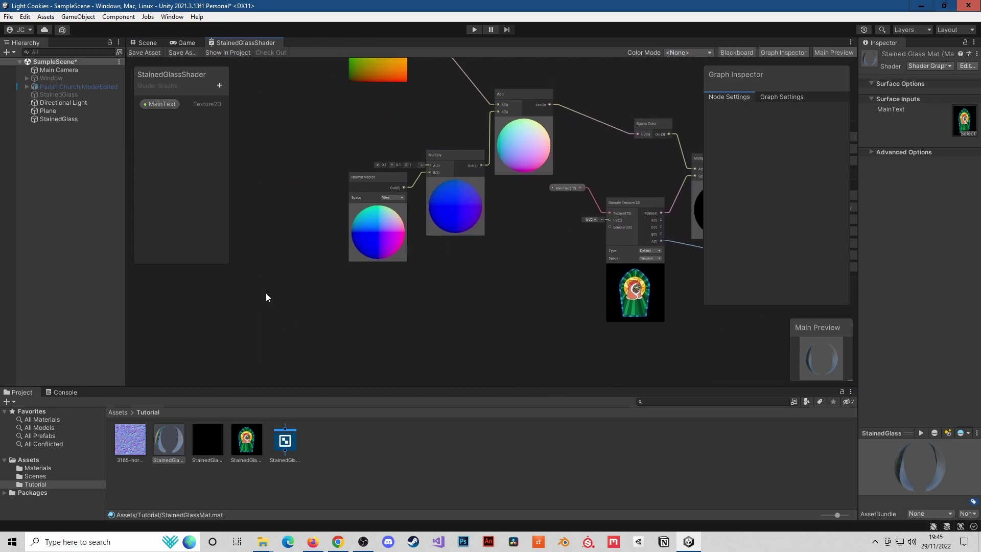
key(space)
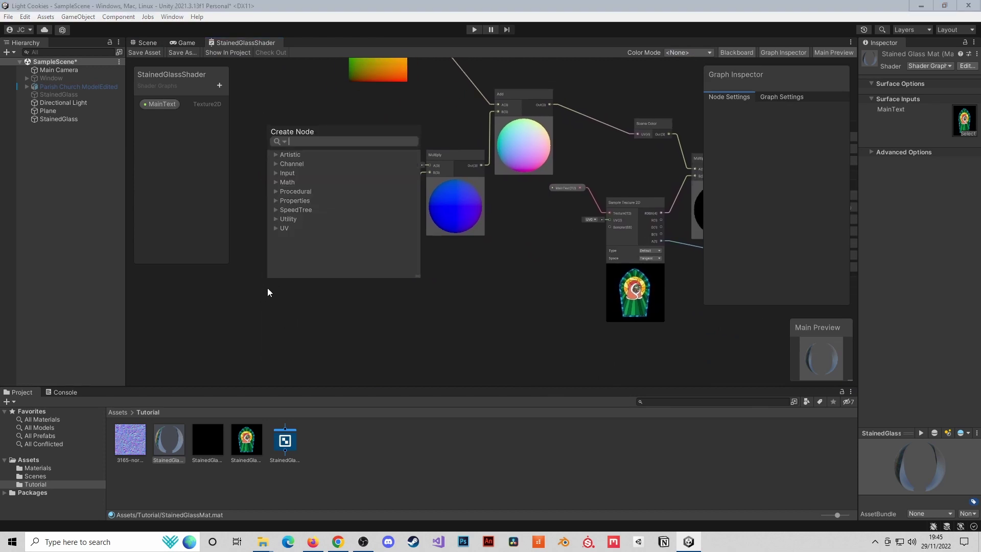
click(220, 86)
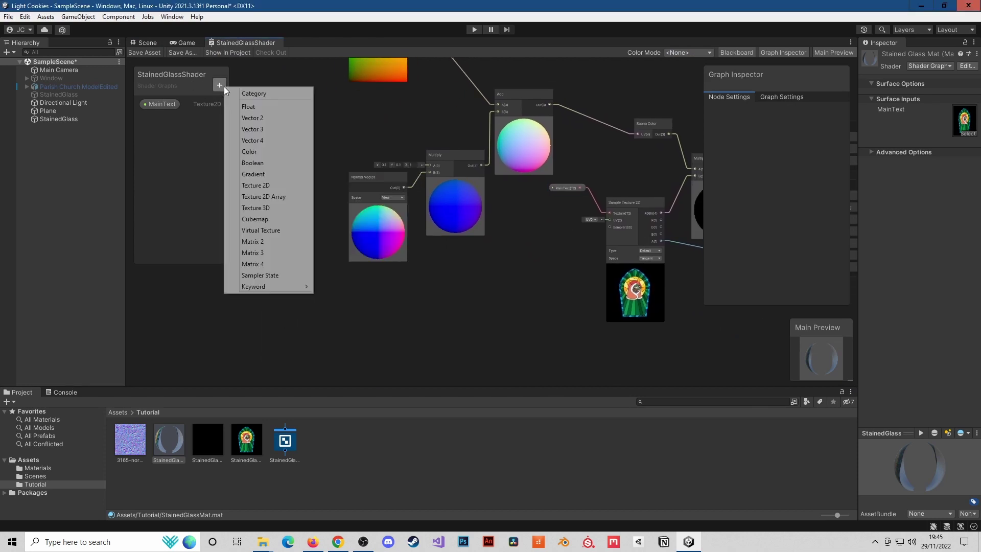
click(289, 191)
text(DistortionText)
key(Return)
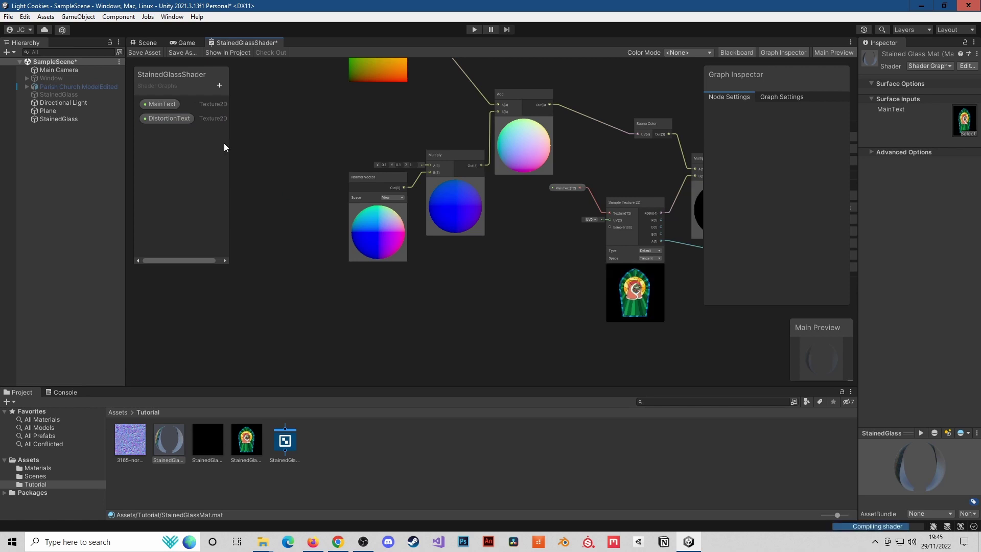
- Place the DistortionText property below the Normal Vector node and connect it to a new Sample Texture 2D node
click(170, 114)
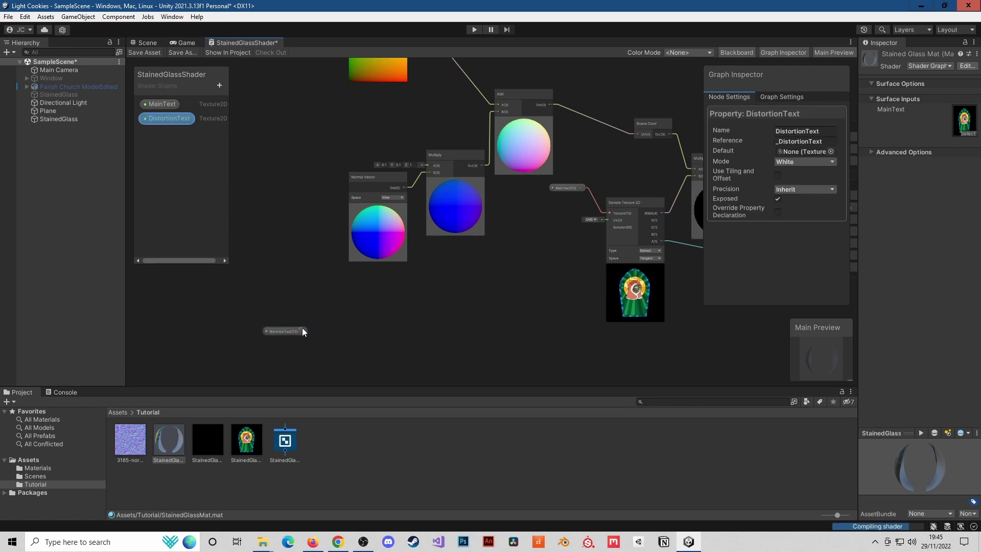
key(space)
text(s)
key(Up)
key(Up)
key(Up)
key(Return)
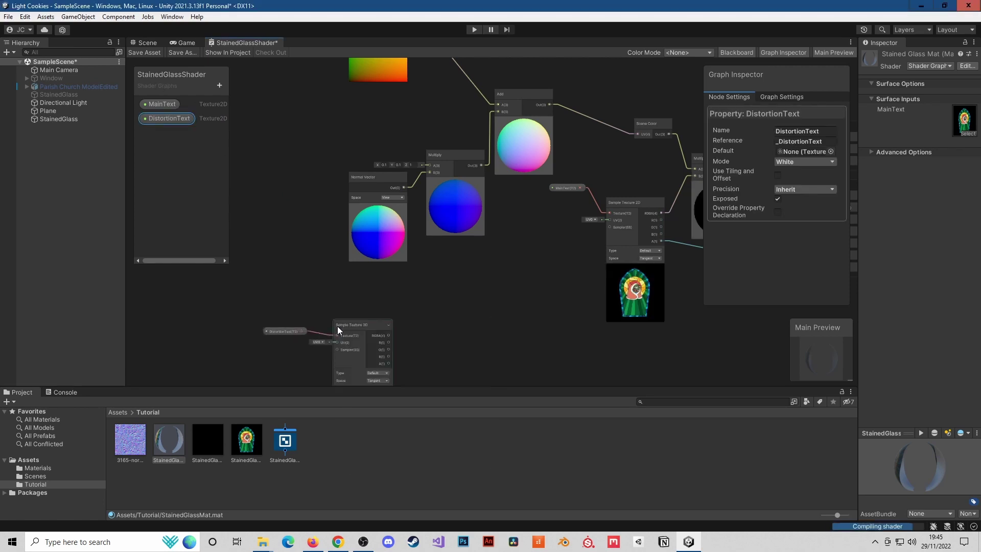
- Reposition the DistortionText nodes, assign the 3165-normal texture as the property's default, and view the source image
middle_drag(421, 336, 432, 274)
drag(412, 244, 272, 301)
drag(381, 271, 355, 276)
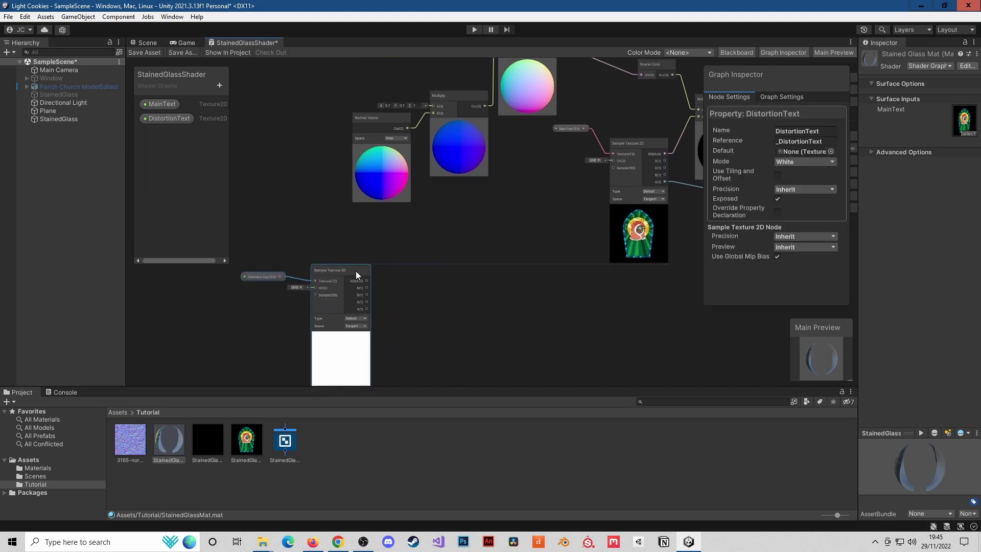
click(175, 118)
drag(130, 441, 794, 152)
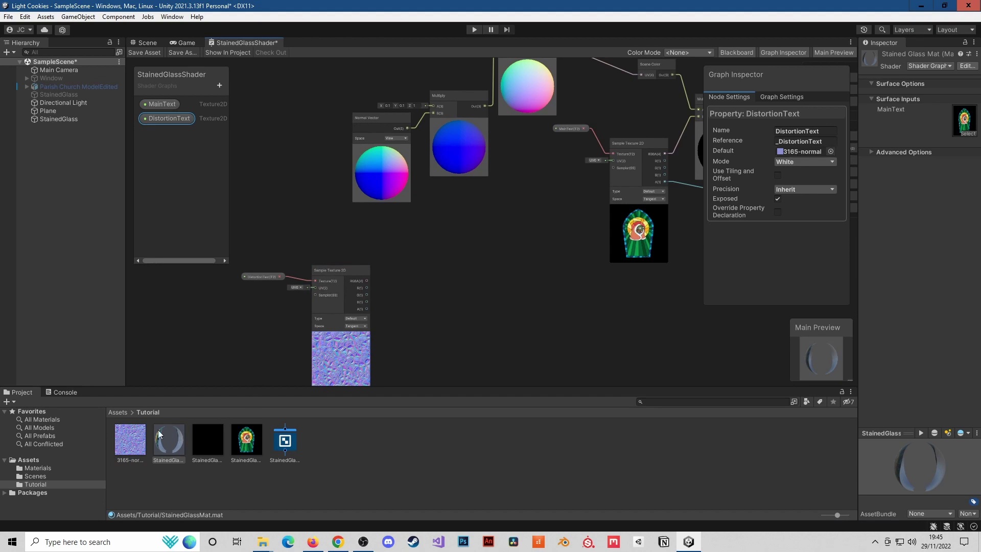
double_click(132, 439)
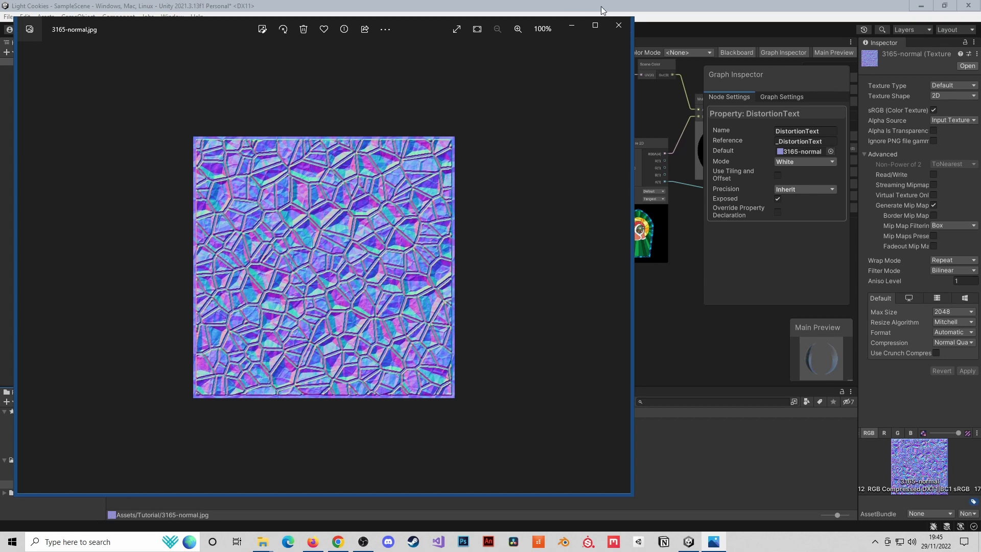
click(618, 26)
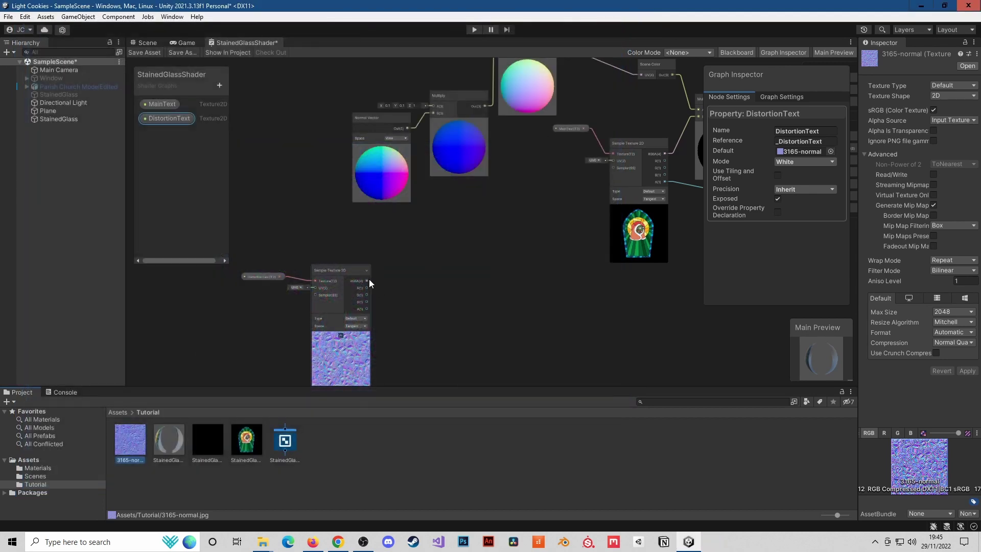
- Add an Add node combining the Normal Vector with the distortion texture's RGBA output, and feed it into the normal Multiply node
key(space)
text(add)
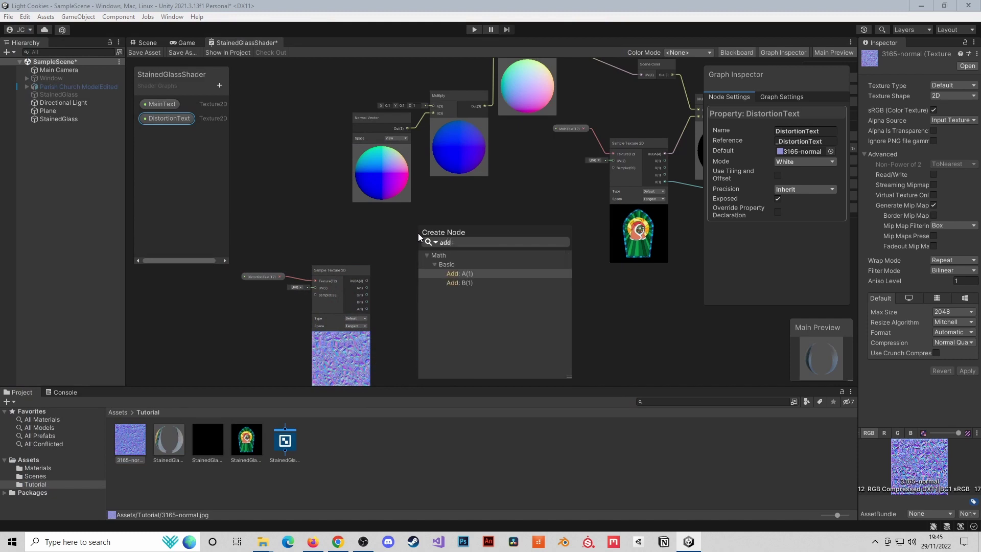
key(Down)
key(Return)
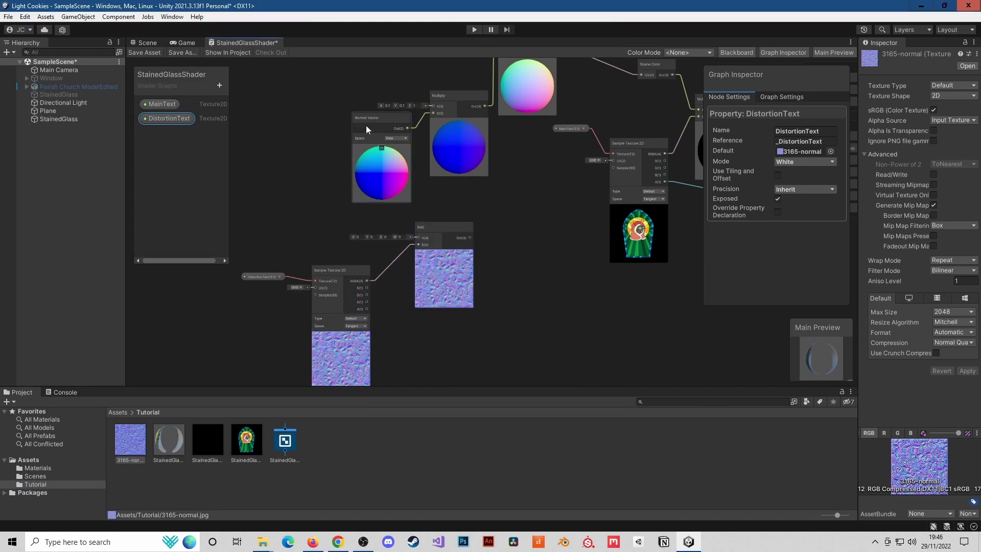
drag(371, 121, 432, 113)
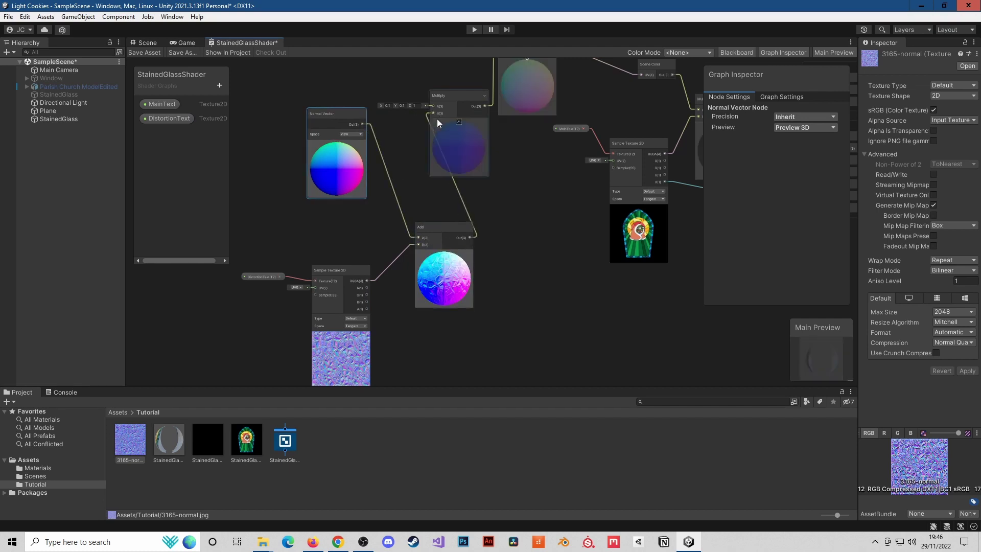
- Assign the 3165-normal texture to the stained-glass material's DistortionText slot and check the distortion on the plane in the scene
click(150, 41)
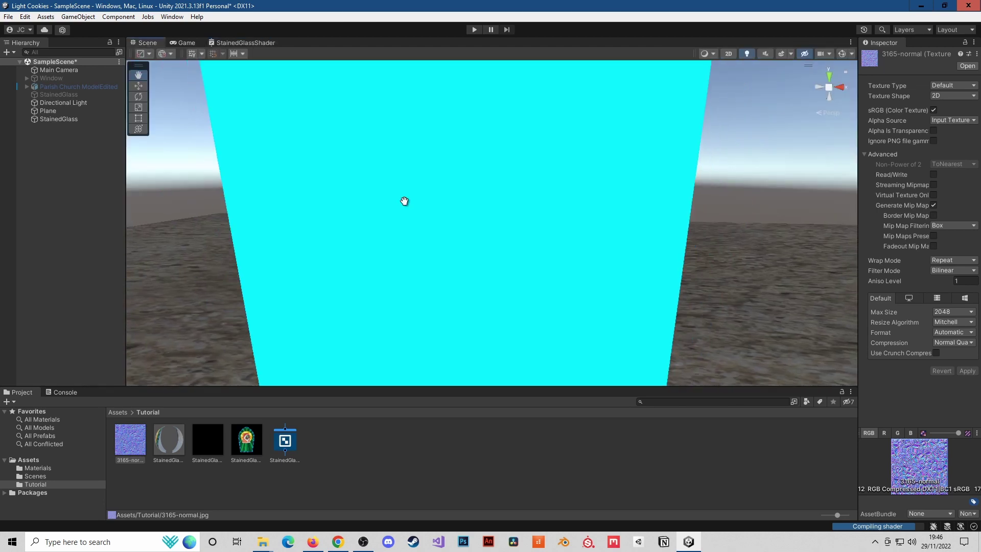
right_drag(404, 201, 404, 201)
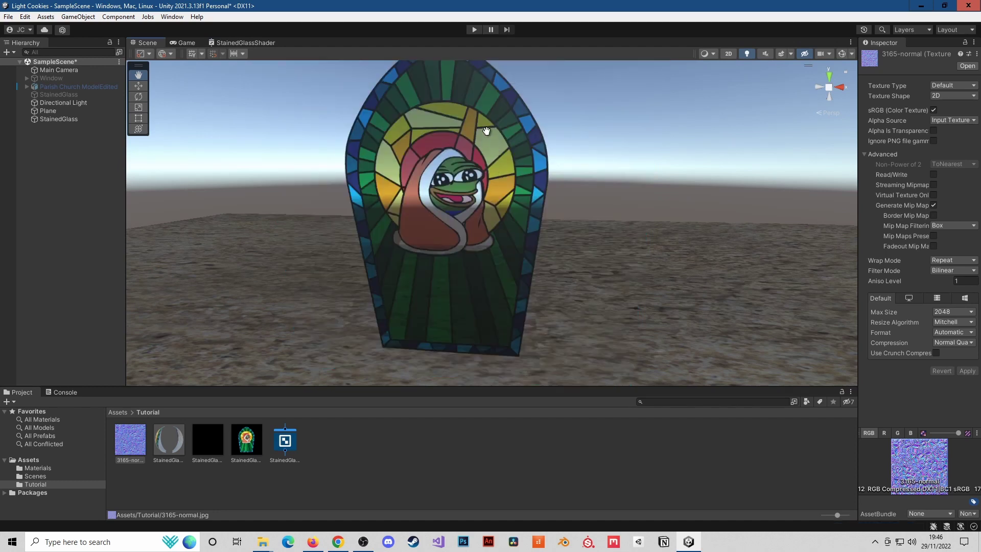
click(171, 443)
drag(136, 448, 961, 154)
right_drag(570, 190, 544, 280)
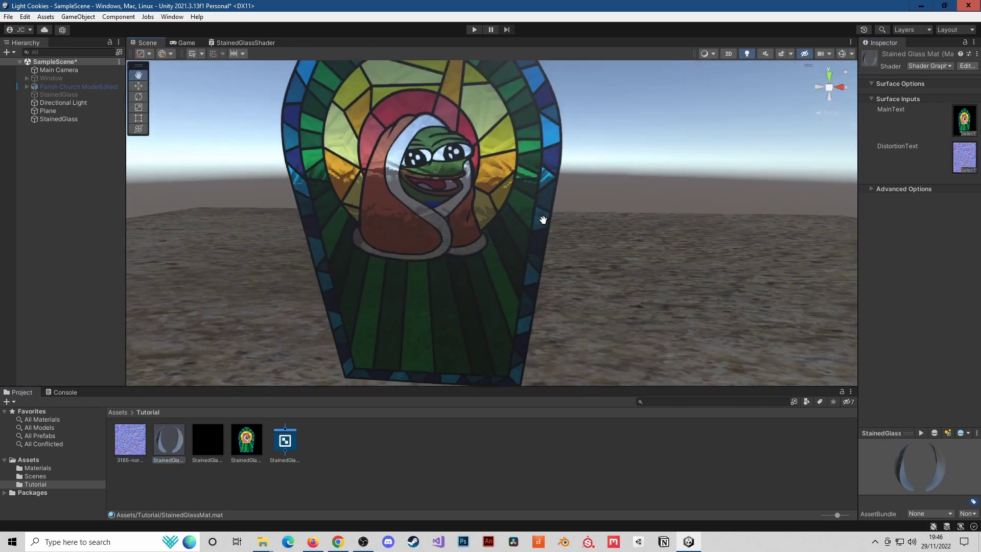
- Set the distortion Sample Texture 2D node's type to Normal in the shader graph
click(234, 42)
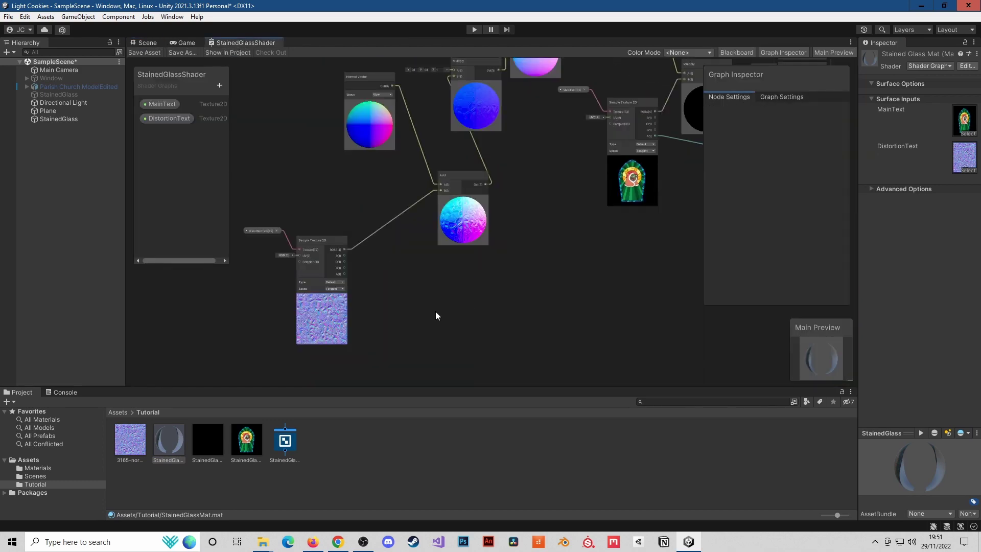
click(343, 282)
click(354, 302)
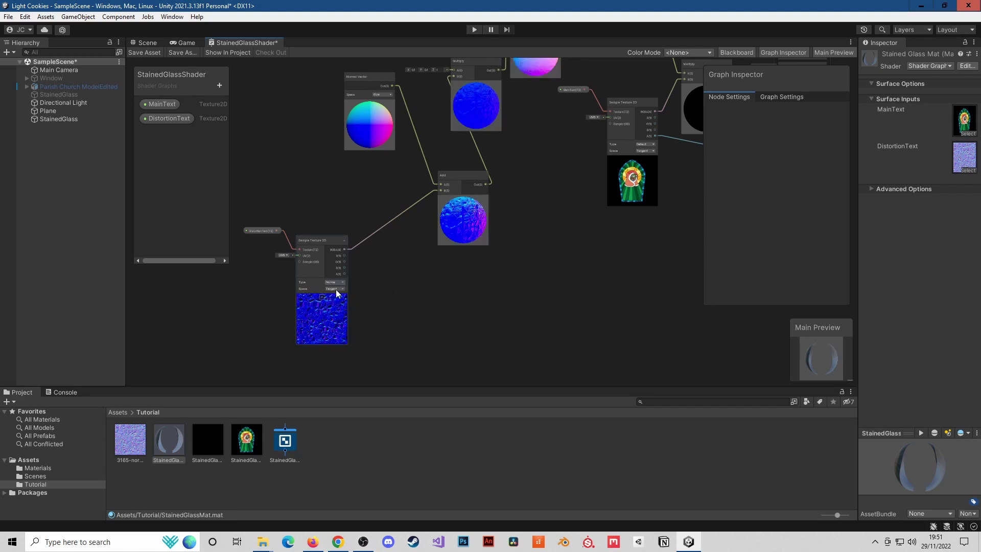
- Create a Multiply node from the distortion texture's RGBA output and enter factors for its A input
drag(344, 250, 389, 248)
text(mul)
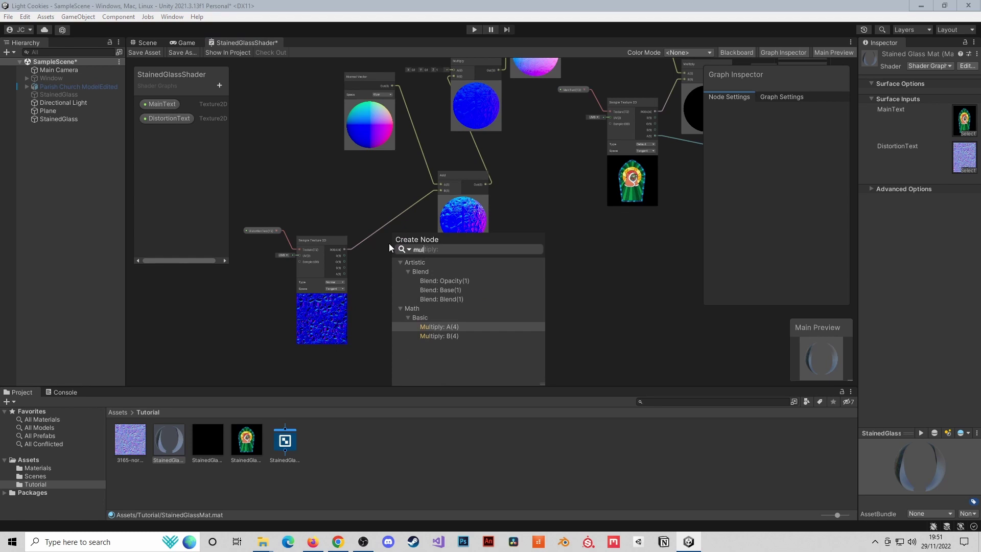
key(Down)
key(Return)
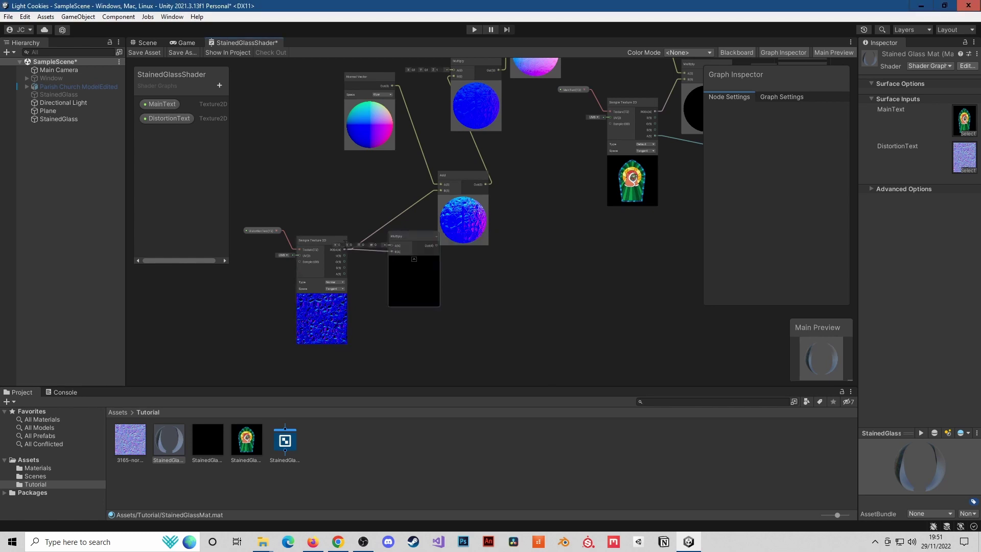
click(320, 240)
text(1)
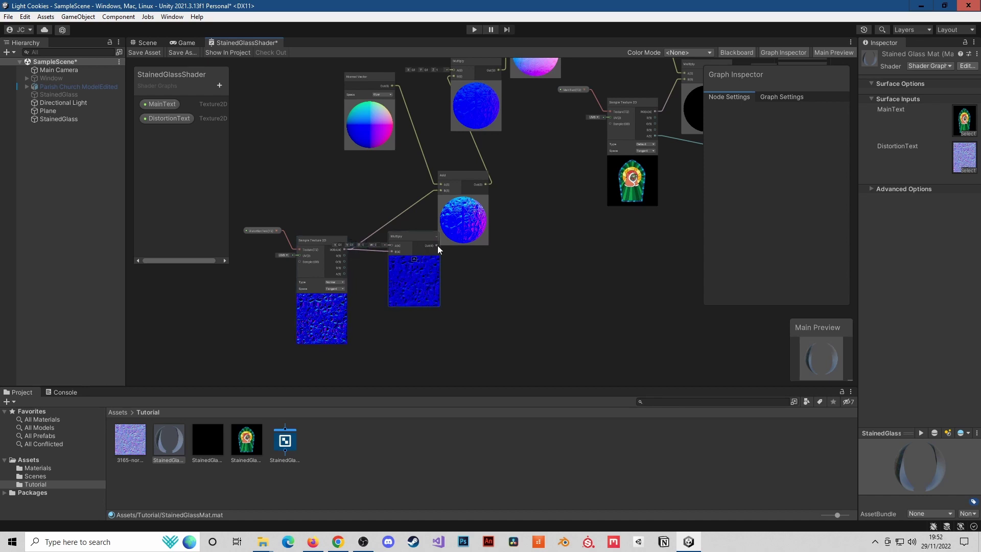
- Connect the new Multiply node's output to the Add node's B input, place it between them, and save the shader graph
drag(439, 245, 440, 190)
drag(420, 232, 391, 202)
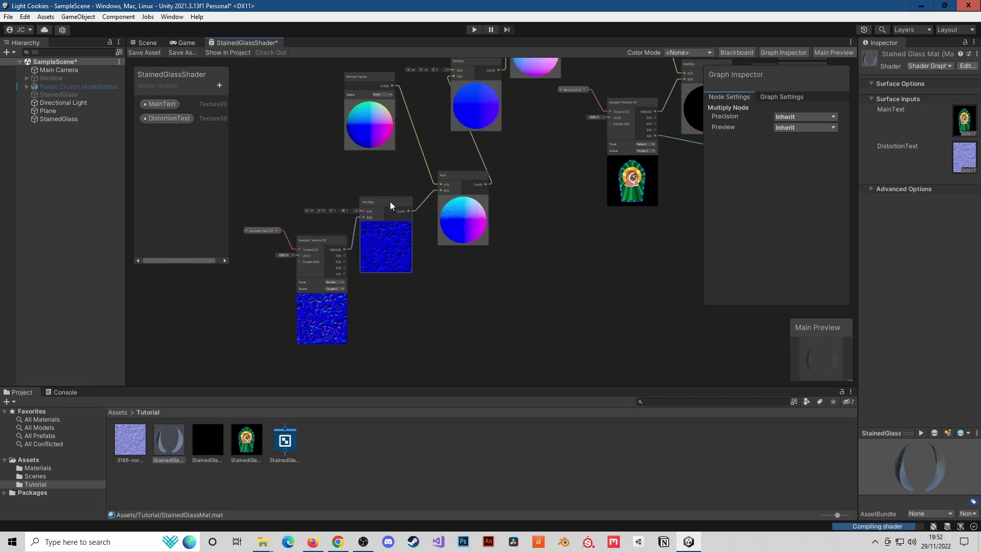
click(152, 52)
- Inspect the distortion of the background through the stained-glass plane in the scene
click(150, 44)
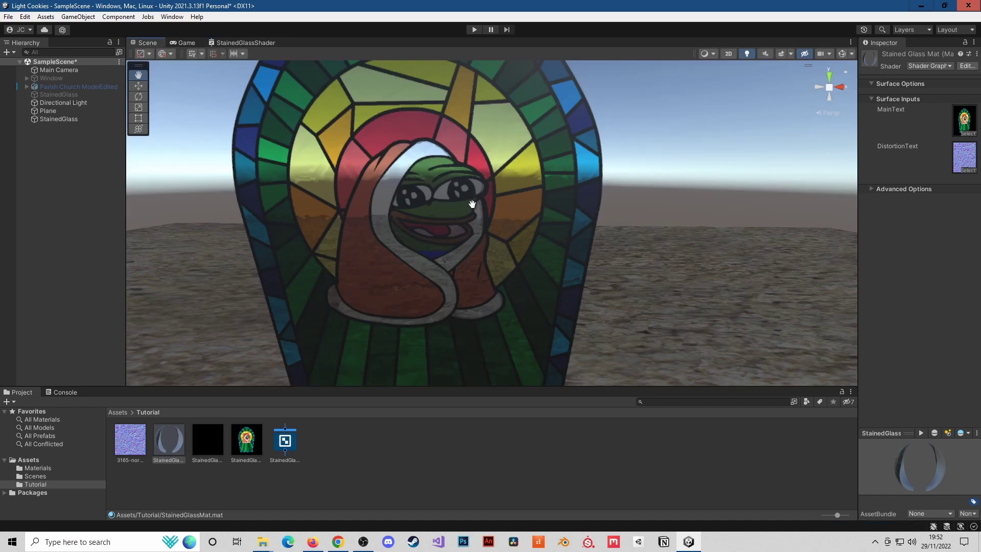
drag(519, 258, 526, 206)
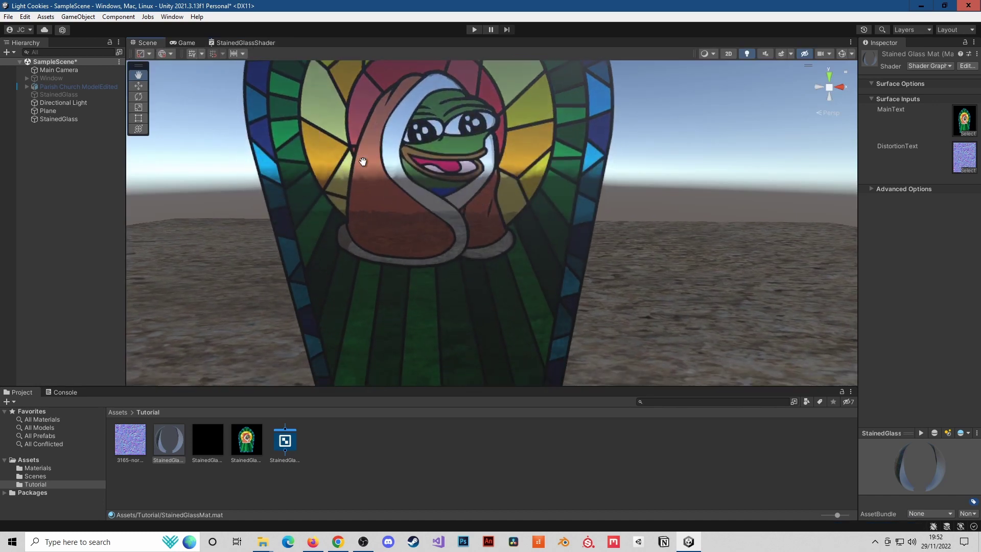
drag(360, 161, 350, 178)
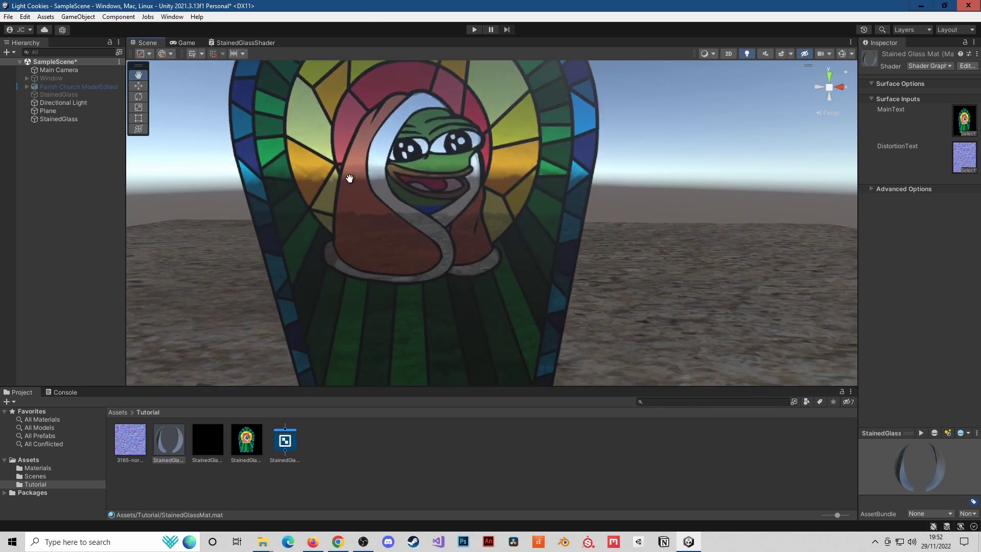
- Switch to Photoshop and create a new 1024 by 1024 pixel document with a white background
click(468, 548)
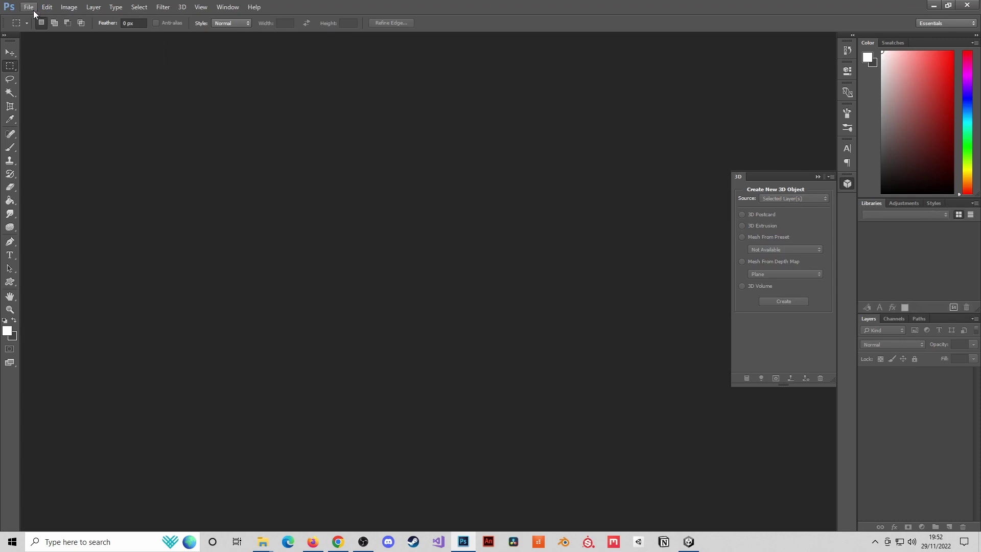
click(31, 7)
click(34, 16)
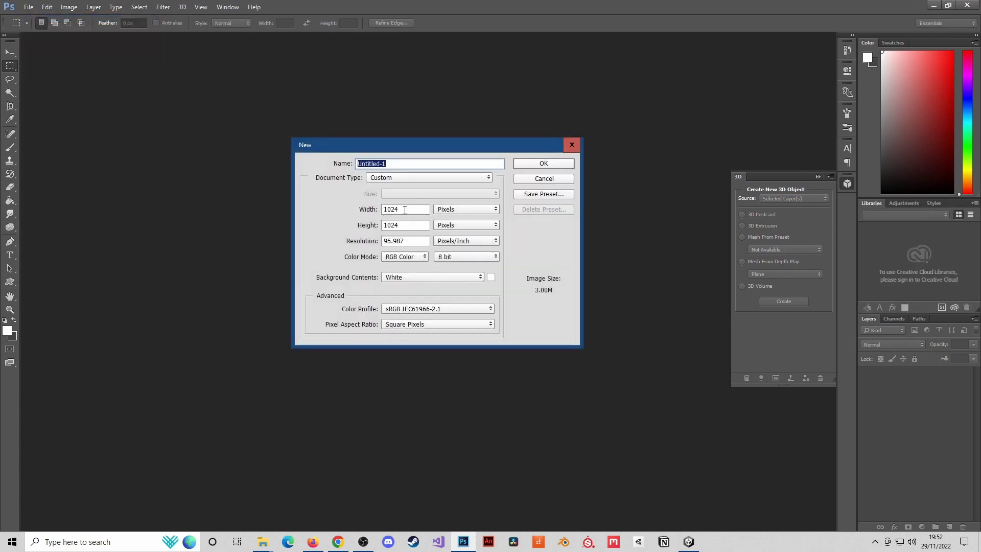
click(555, 166)
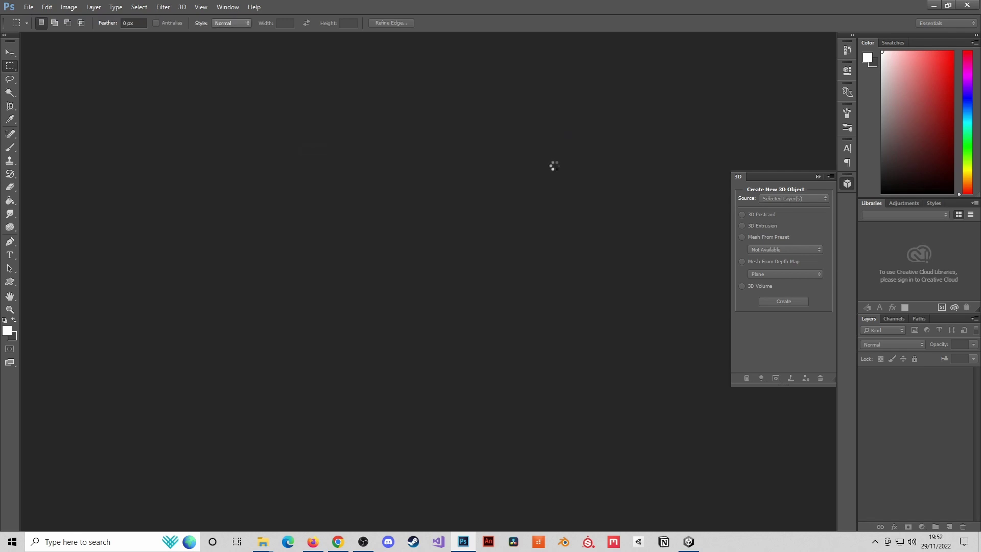
- Place the StainedGlassOutline image in the new document, confirm its placement, and collapse the 3D settings
mouse_move(266, 545)
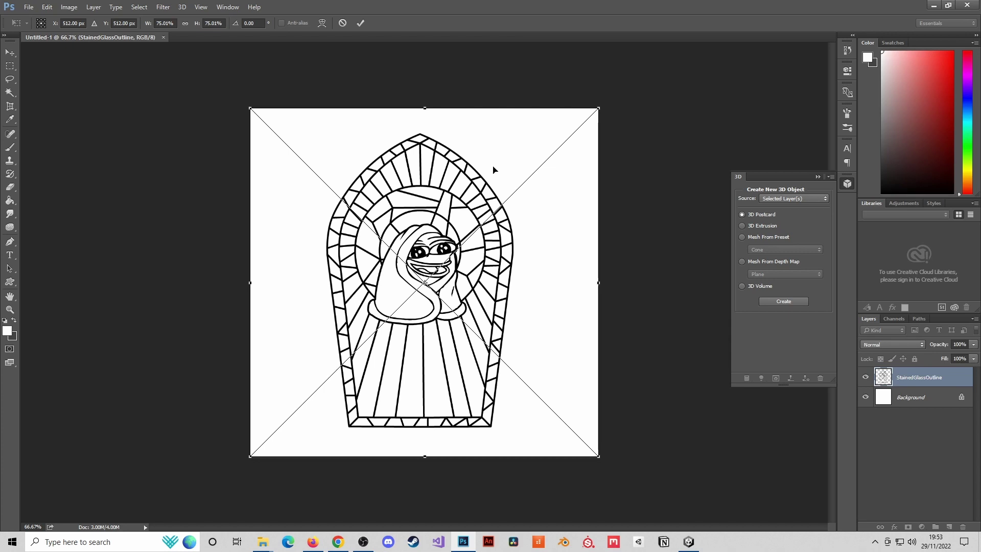
click(11, 52)
key(Return)
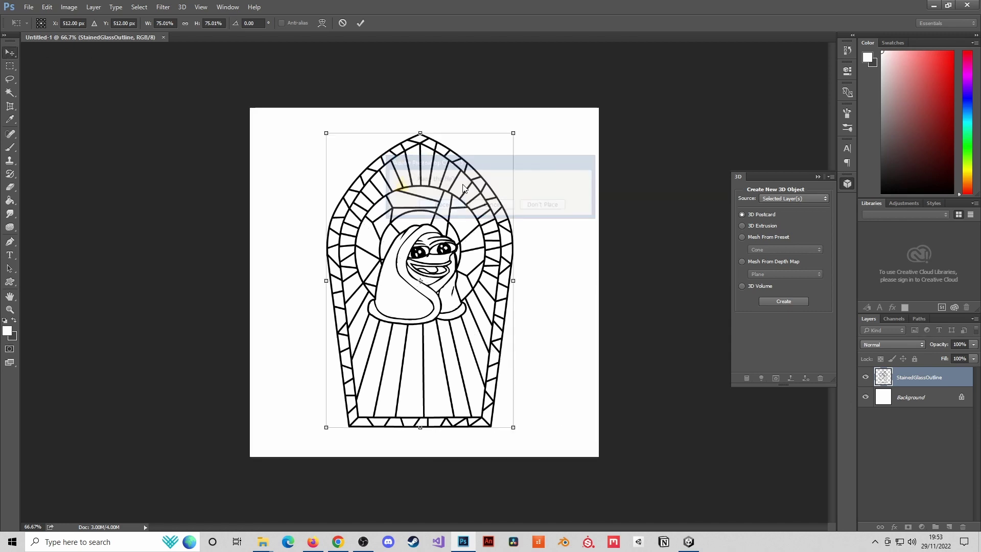
click(818, 177)
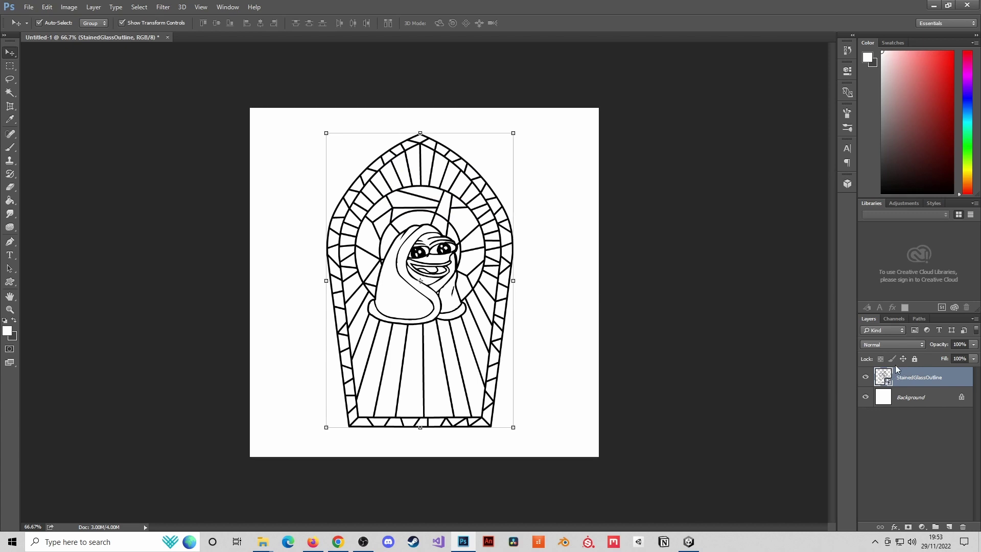
- Rasterize the StainedGlassOutline layer and merge it with the Background layer
right_click(908, 374)
click(824, 243)
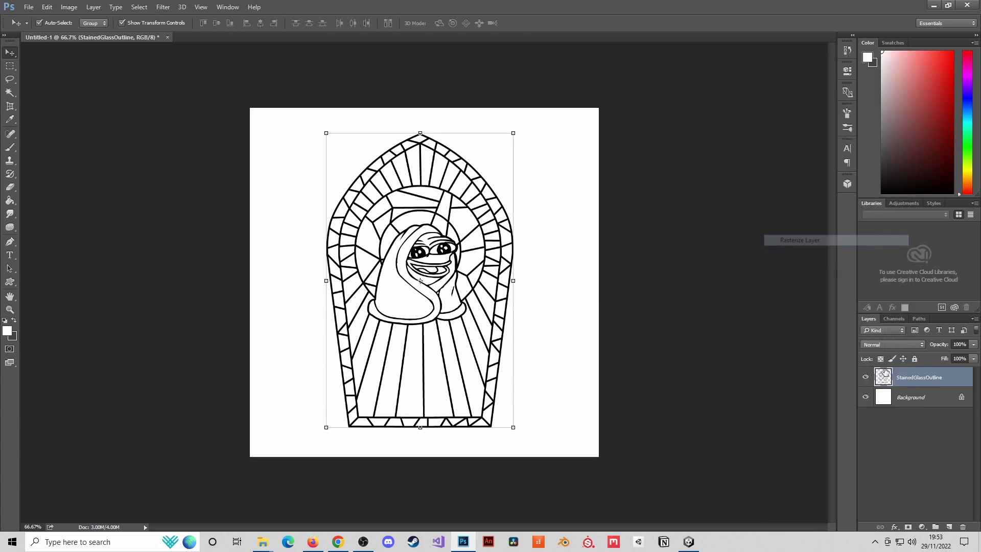
shift+click(902, 397)
key(ctrl+e)
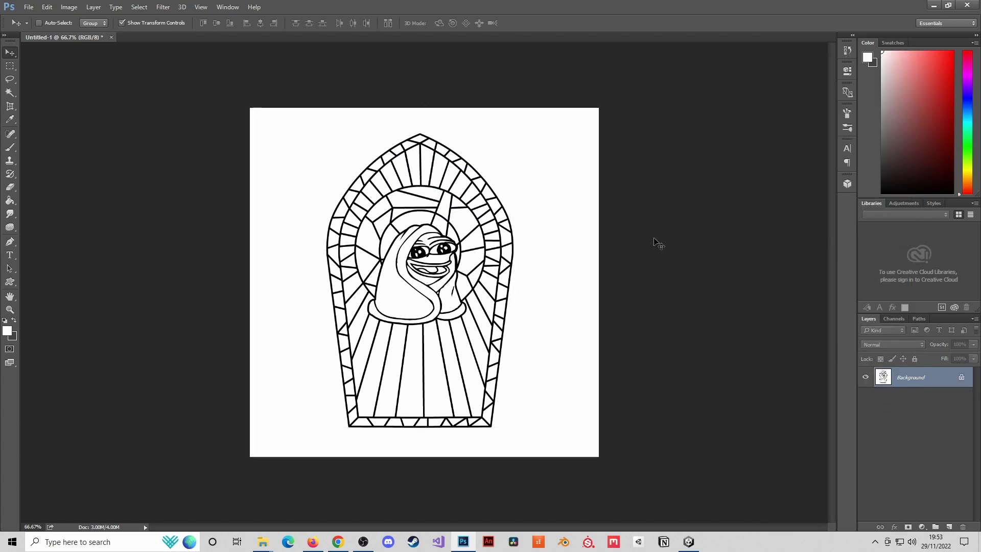
- Start the Generate Normal Map filter on the merged outline image and set Blur to 0.7
click(163, 7)
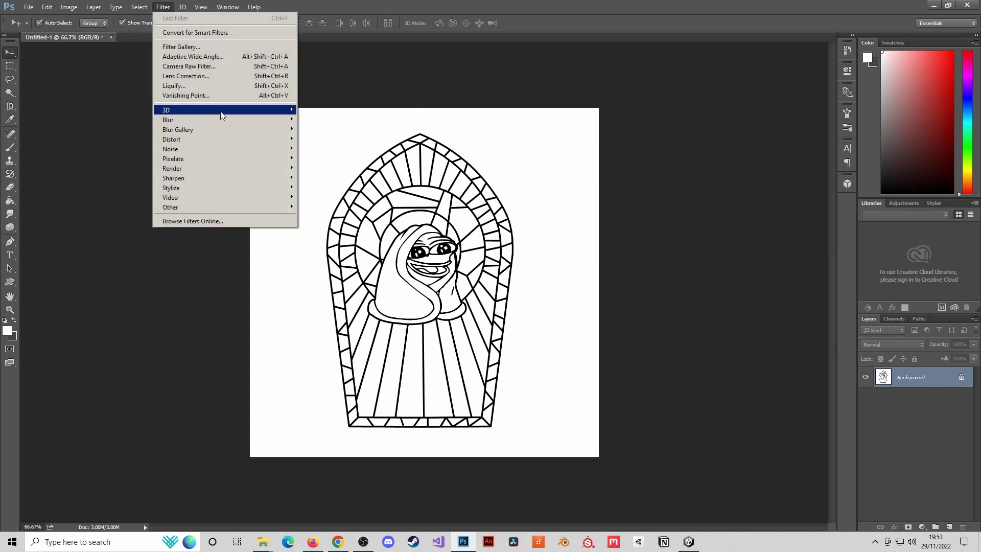
mouse_move(222, 111)
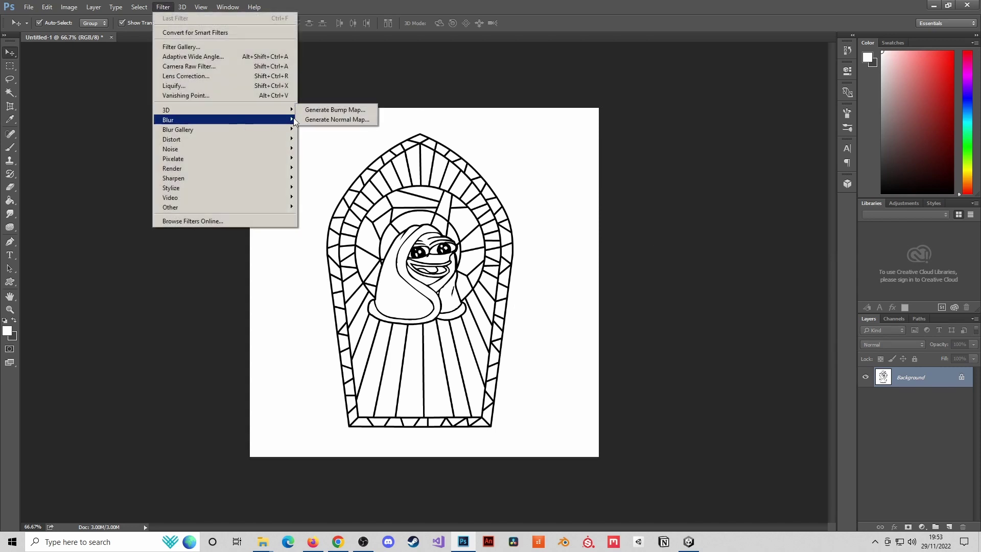
click(335, 120)
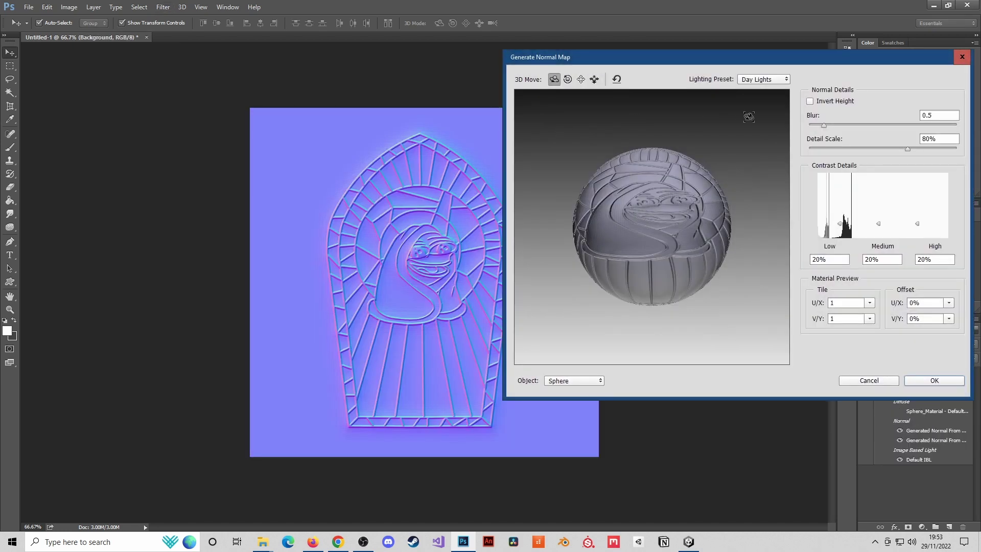
drag(828, 62, 817, 44)
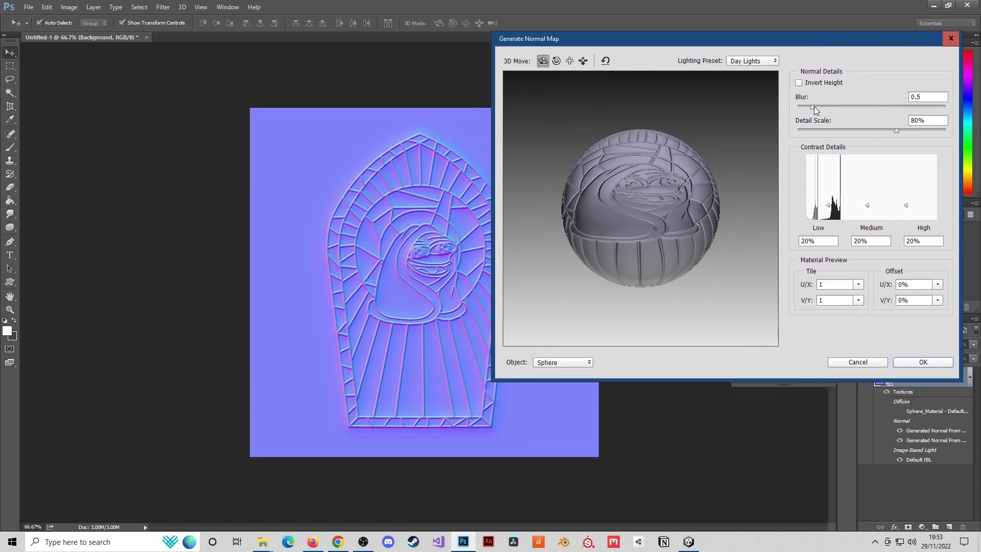
drag(814, 107, 924, 110)
drag(809, 114, 818, 114)
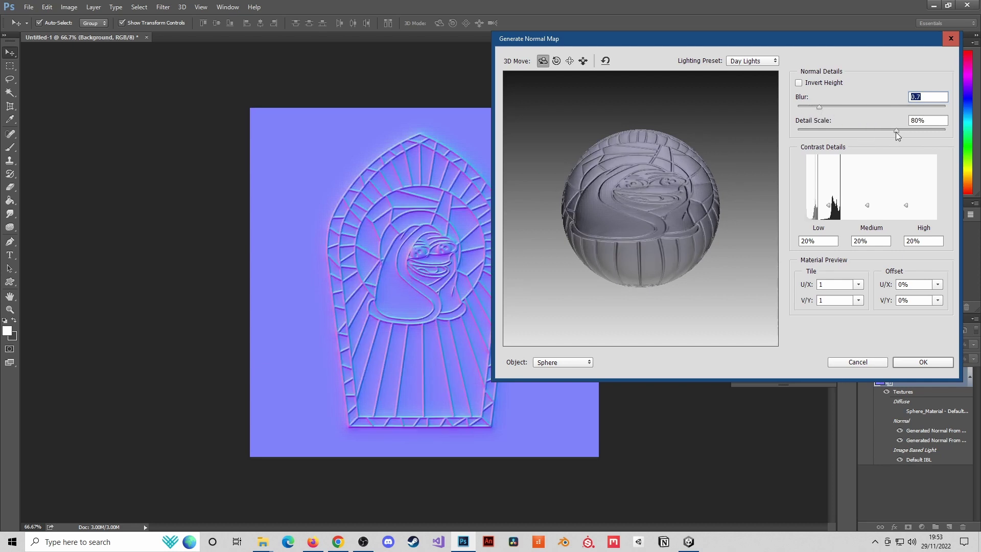
- Set the normal map's Detail Scale to 39% and apply the filter
drag(896, 131, 850, 130)
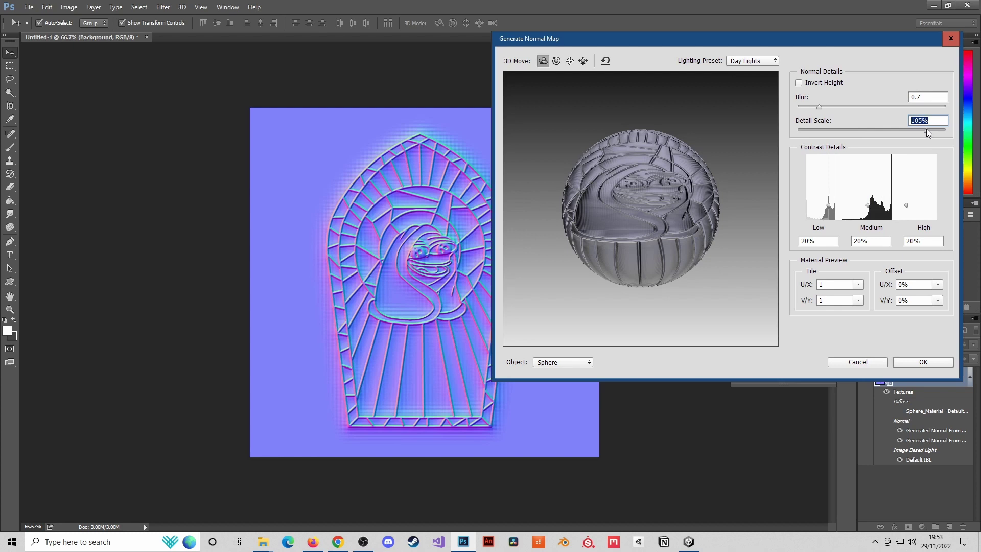
drag(926, 129, 846, 130)
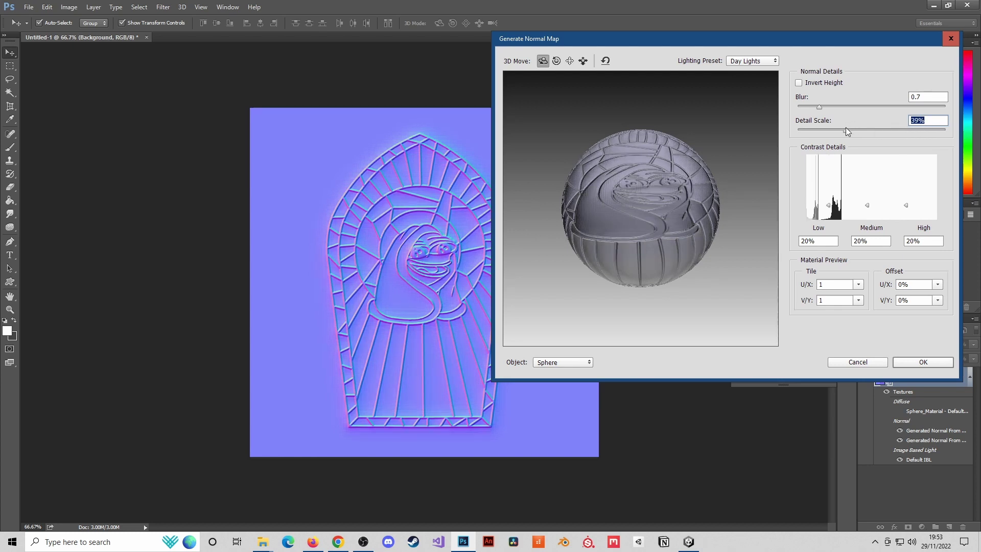
click(931, 363)
- Export the normal map as a StainedGlass-named PNG in the StainedGlass Window folder and import it into Unity's Tutorial assets folder
click(28, 7)
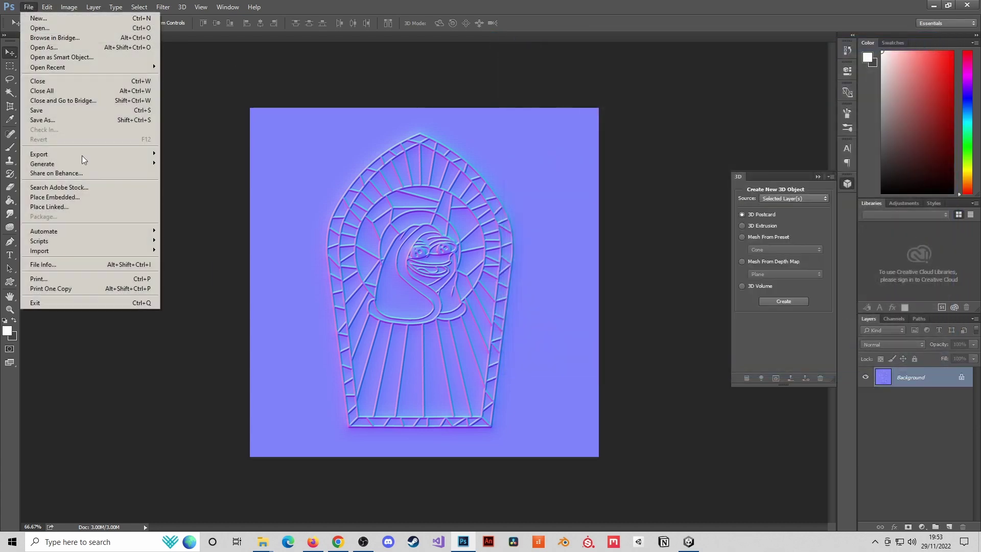
mouse_move(98, 155)
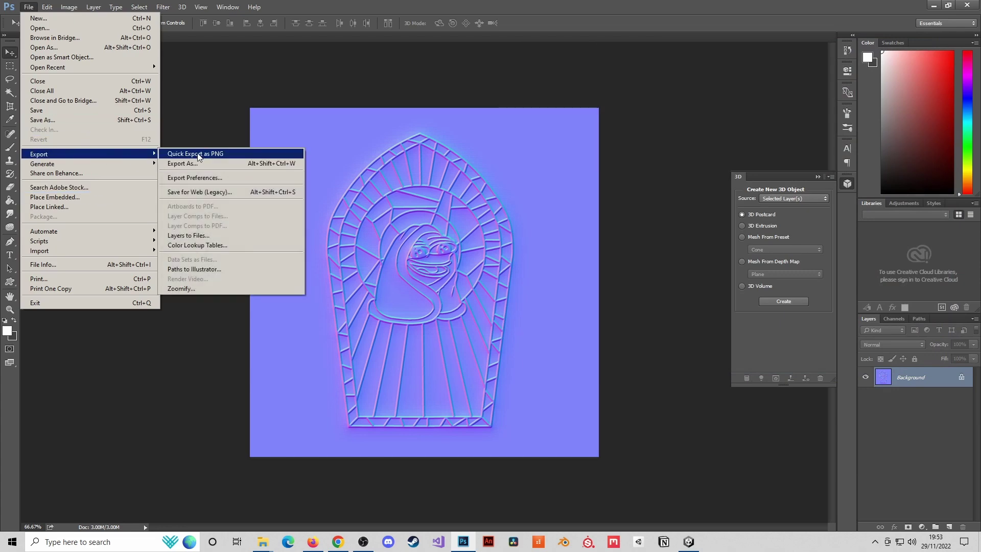
click(199, 154)
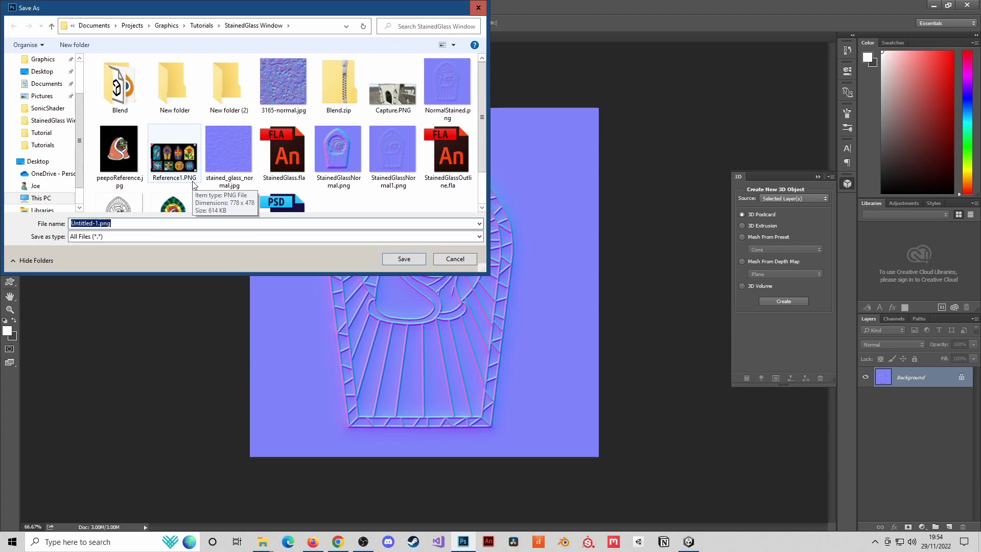
text(StainedGlas)
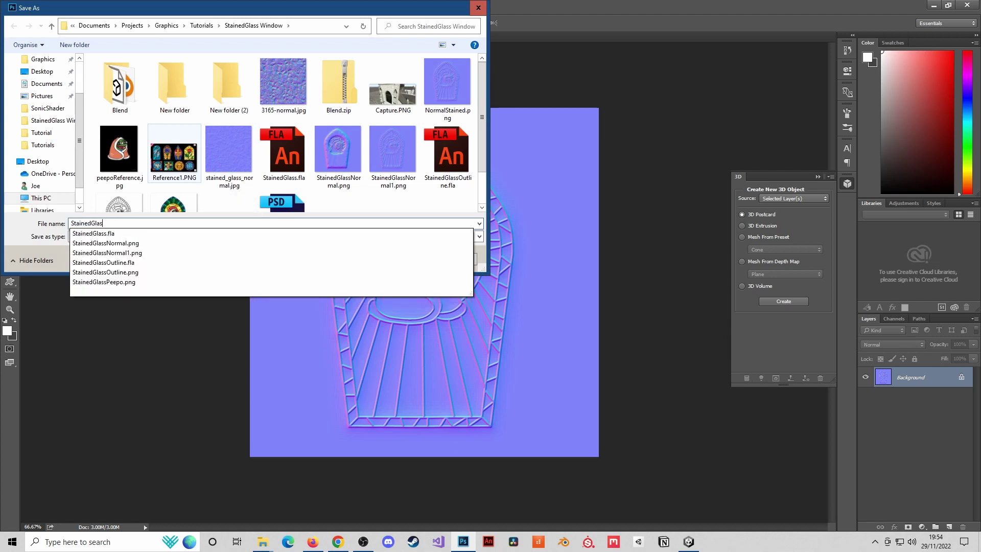
text(snor)
key(BackSpace)
key(BackSpace)
text(No)
key(Return)
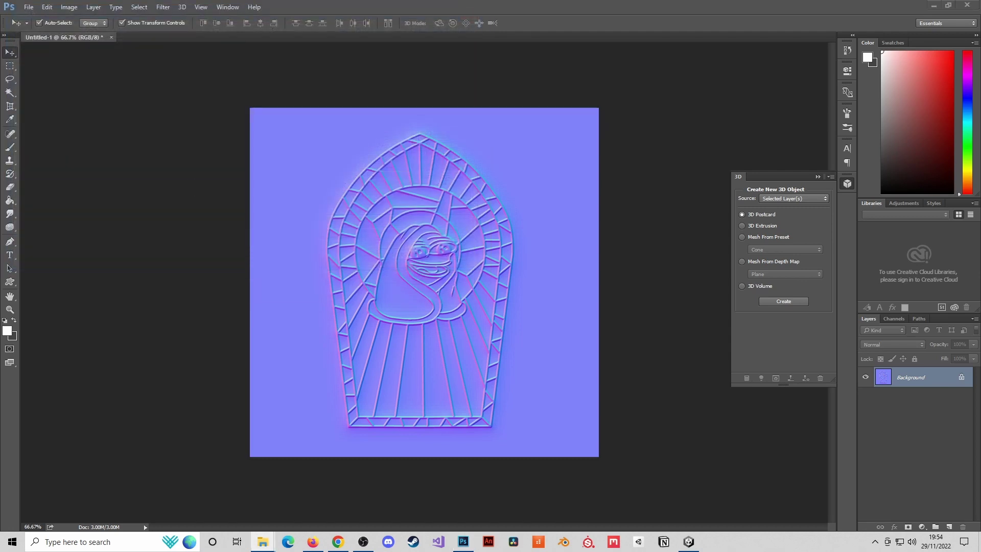
click(688, 541)
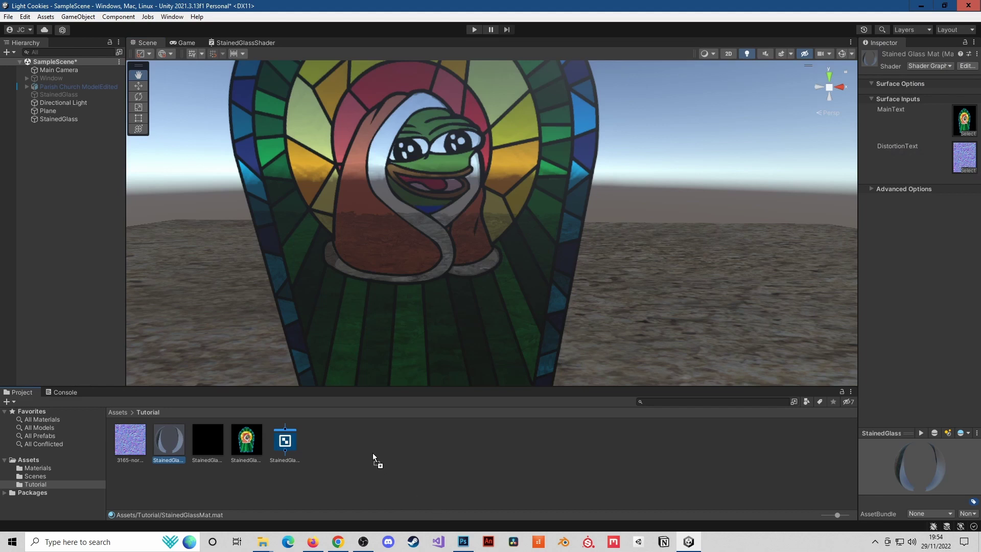
- Add a Texture 2D property named Normal to the StainedGlassShader graph
click(265, 44)
middle_drag(595, 229, 298, 265)
click(219, 86)
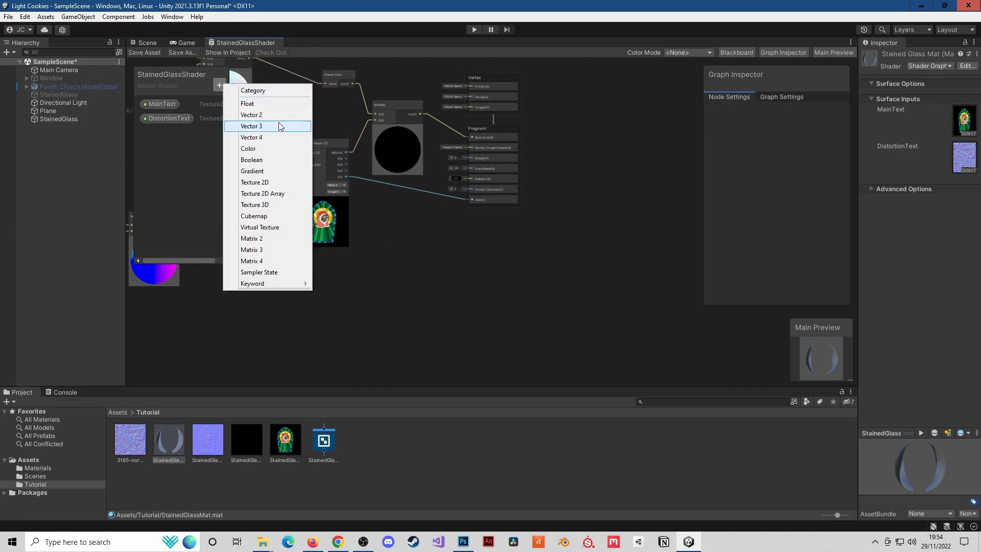
click(271, 182)
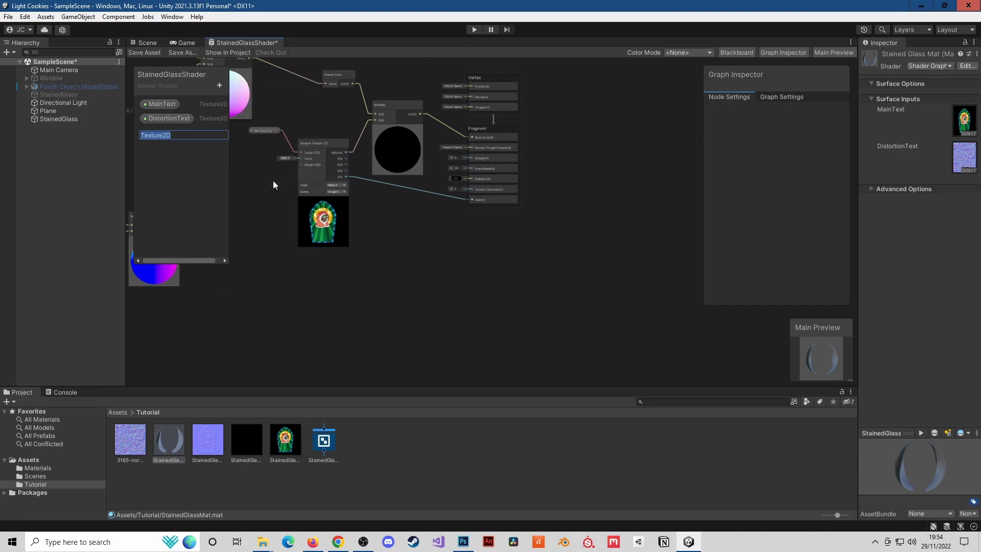
text(Normal)
key(Return)
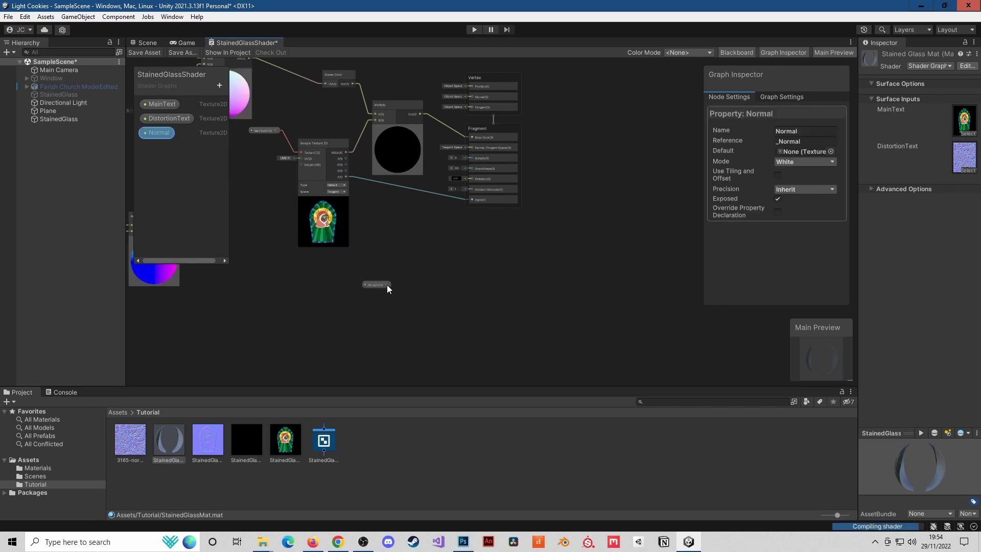
- Feed the Normal property into a new Sample Texture 2D node and set the node's type to Normal
drag(387, 284, 430, 275)
text(sam)
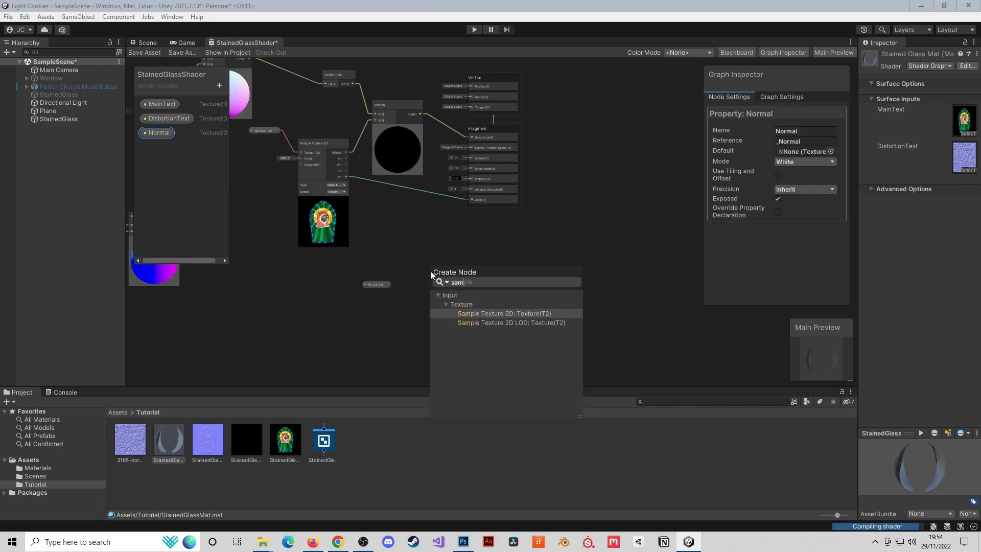
key(Return)
click(465, 317)
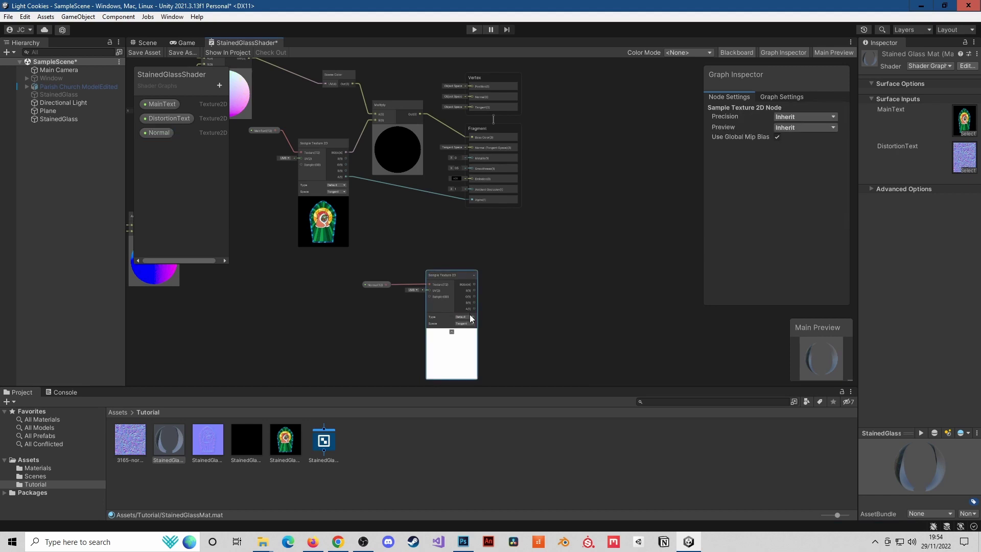
click(465, 317)
click(482, 337)
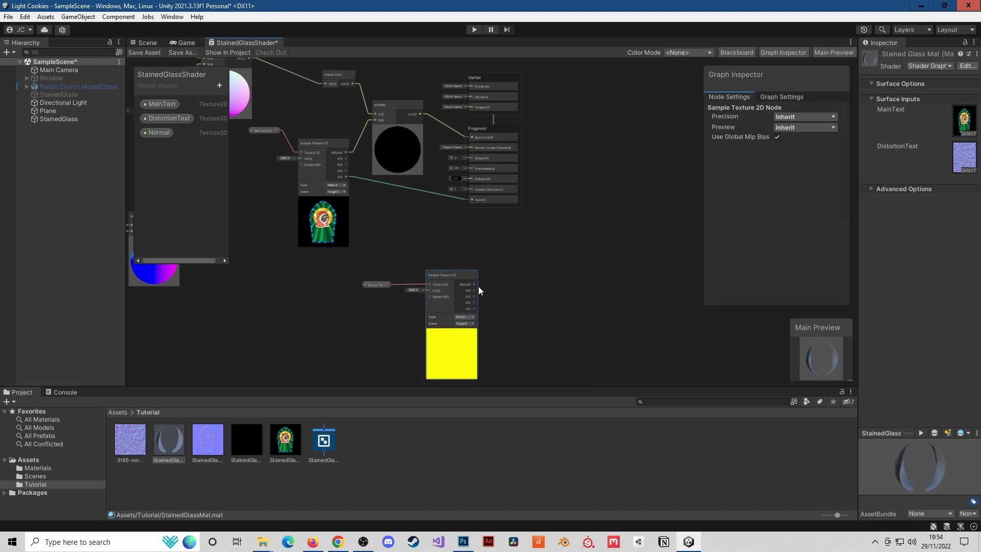
- Connect the normal sampler's RGBA output to the Fragment Normal (Tangent Space) input and assign the imported normal map to the material's Normal slot
drag(477, 284, 470, 148)
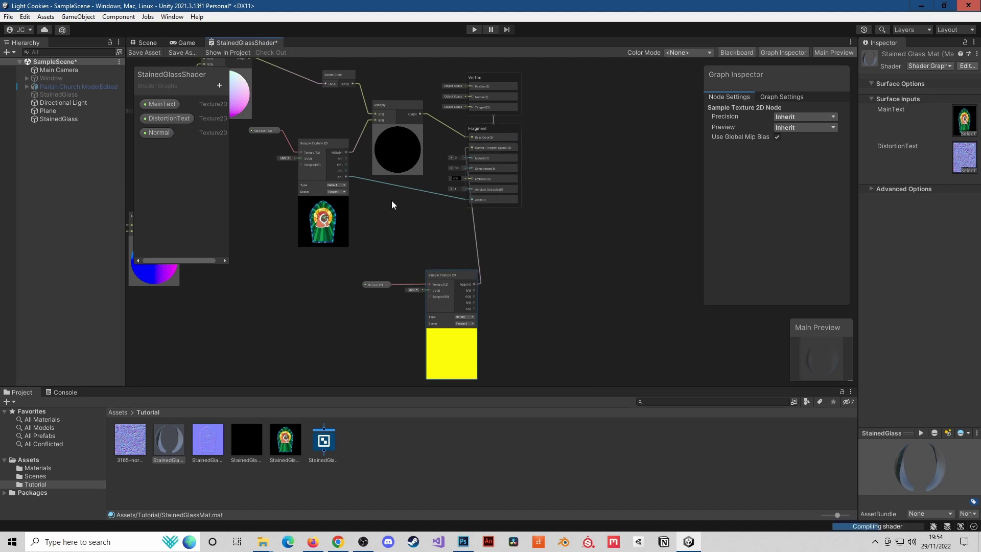
click(151, 43)
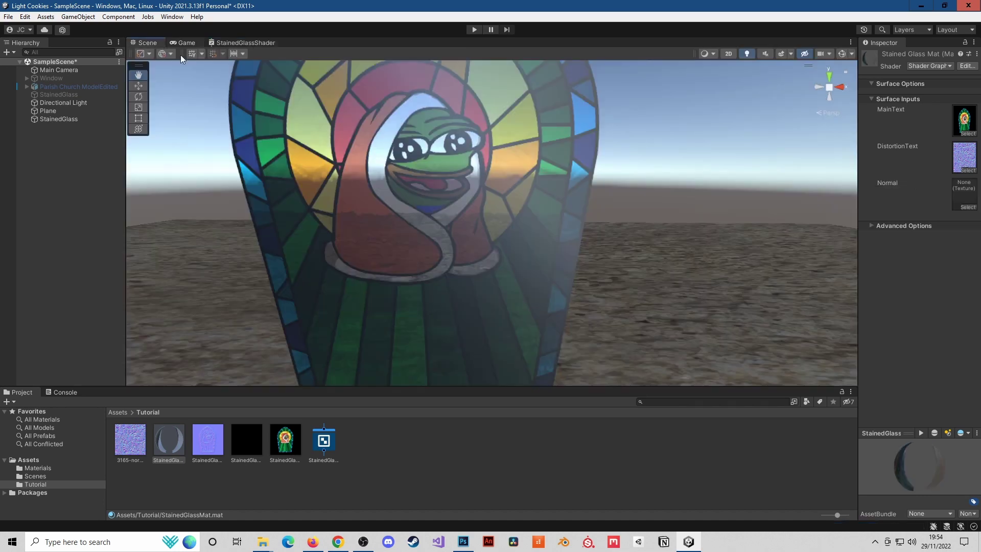
drag(207, 447, 967, 198)
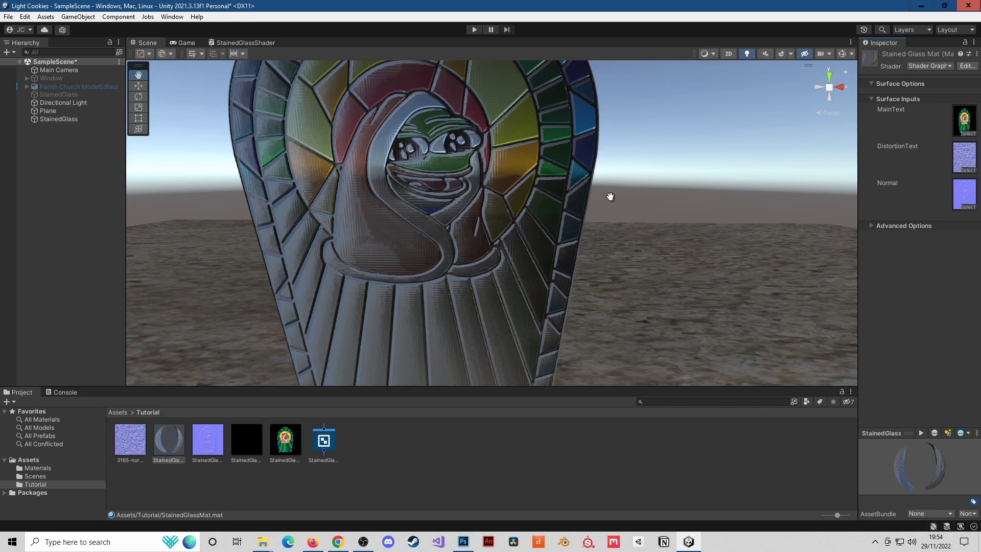
alt+drag(618, 189, 630, 177)
- Set the imported stained-glass normal map as the Normal property's default texture in the shader graph
click(249, 39)
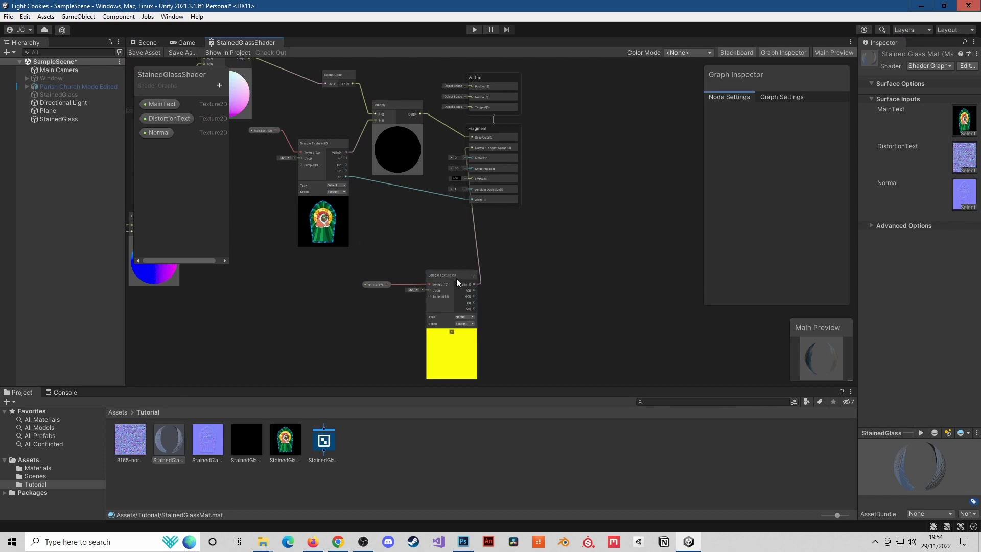
click(381, 287)
drag(207, 440, 800, 152)
- Set the Fragment Smoothness to 0.1, save the shader graph, and inspect the window in the scene
scroll(506, 170, up, 5)
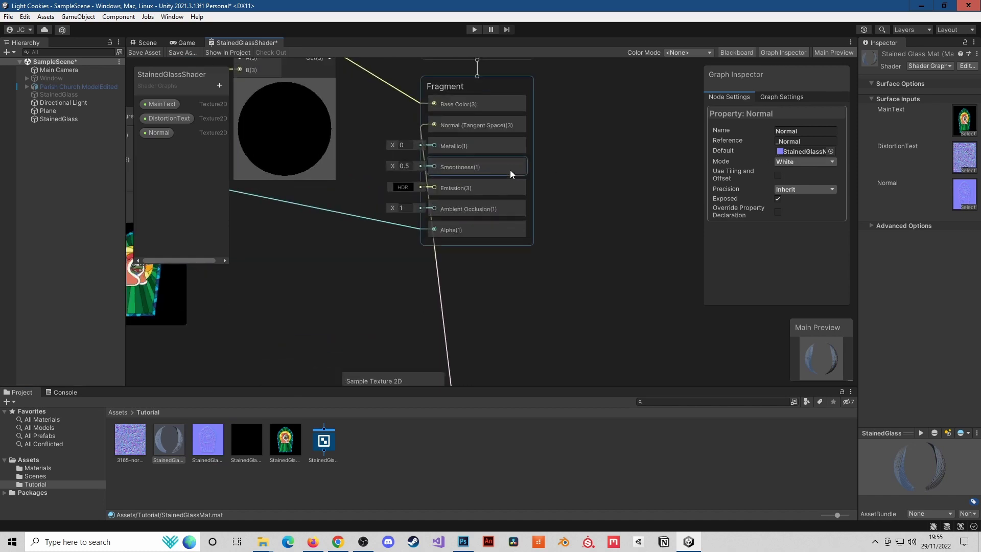
click(392, 168)
text(0.1)
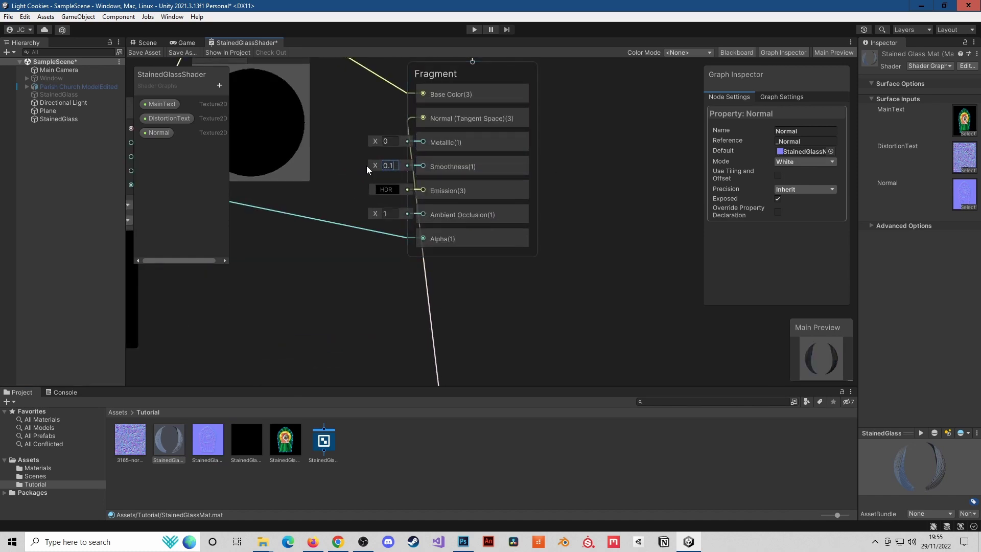
click(145, 52)
click(147, 42)
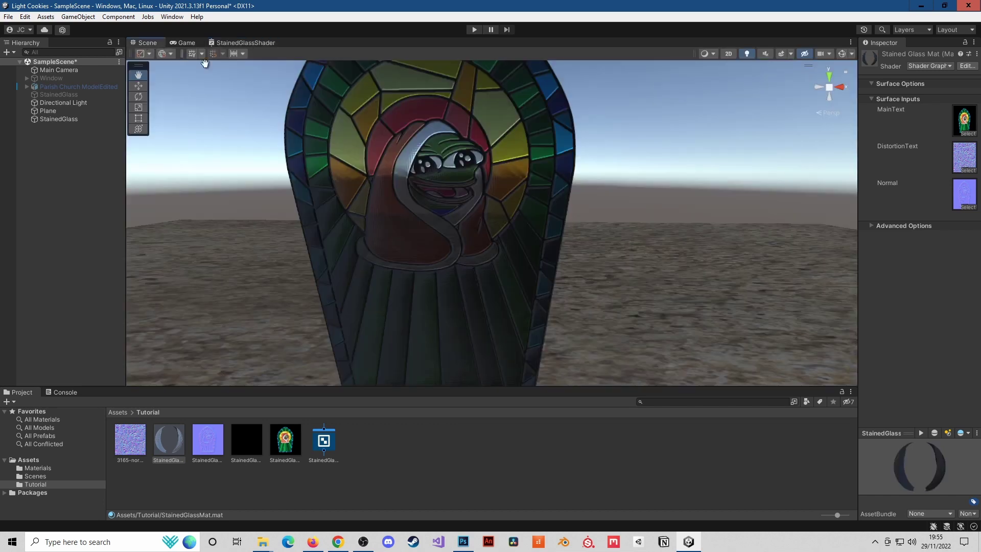
drag(498, 135, 550, 158)
scroll(545, 168, up, 5)
- Try a Fragment Smoothness of 0, saving the shader graph and checking the glass in the scene
click(233, 44)
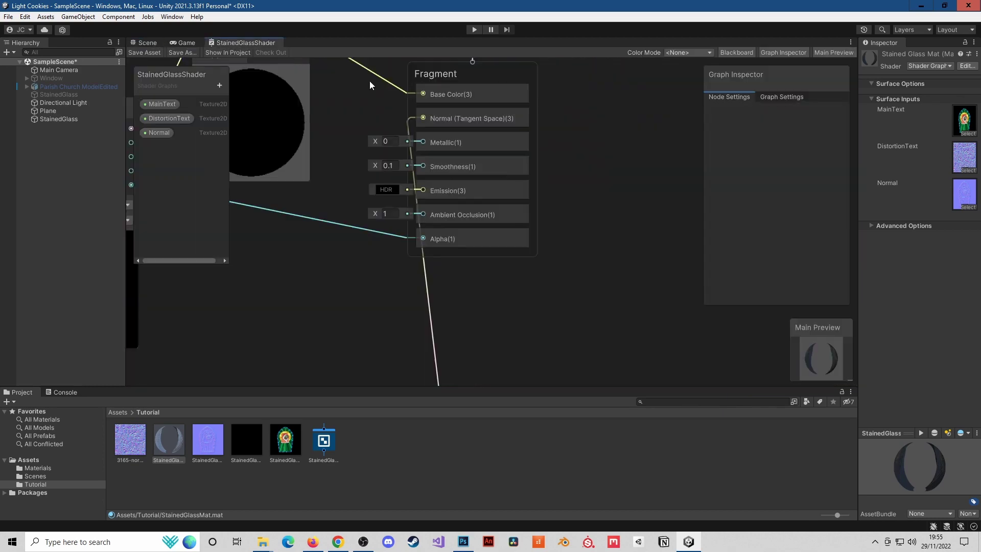
click(398, 165)
text(0)
click(158, 53)
click(147, 43)
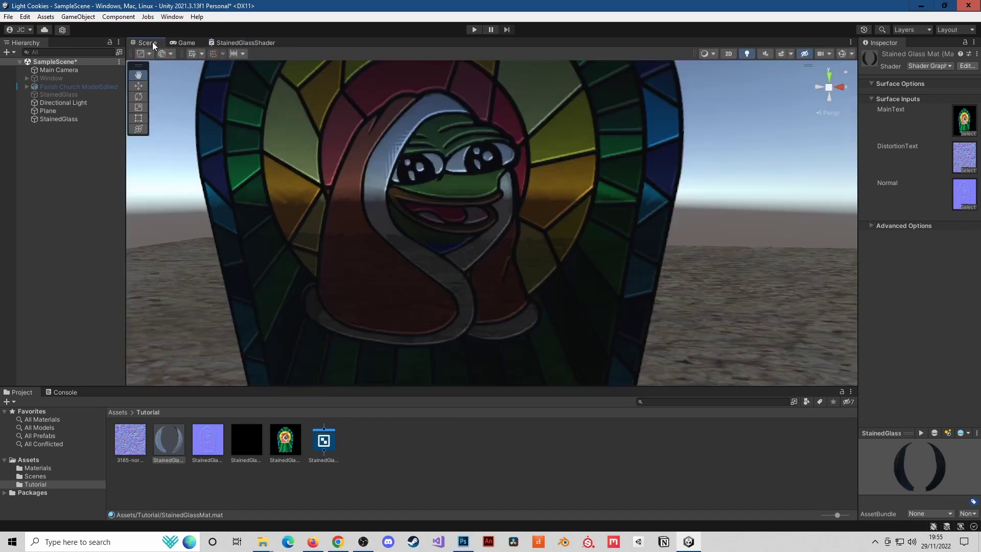
mouse_move(496, 184)
alt+mouse_down()
mouse_move(509, 185)
mouse_move(498, 184)
alt+mouse_up()
- Set the Fragment Smoothness to 0.05, save the shader graph, and return to the scene
click(259, 43)
click(389, 165)
text(.05)
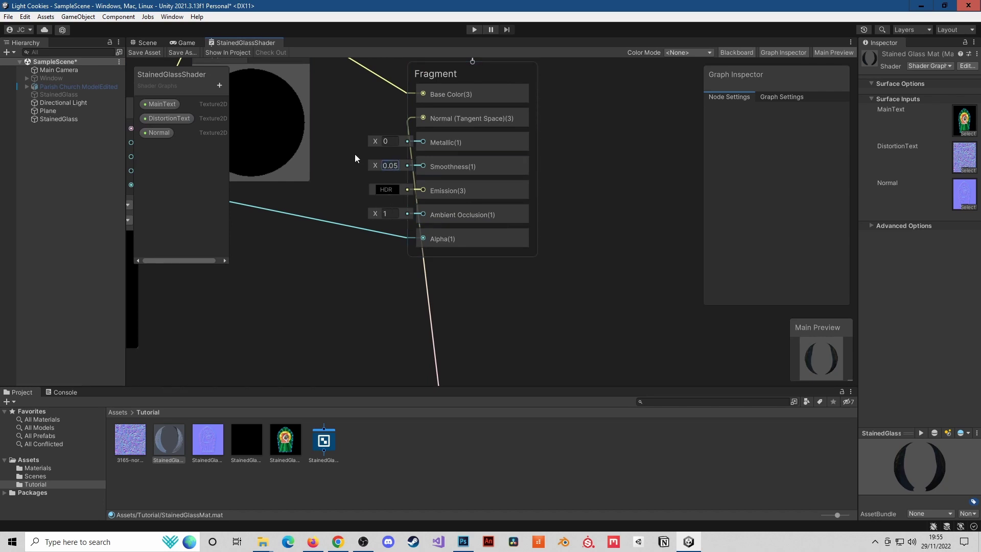
click(153, 53)
click(145, 44)
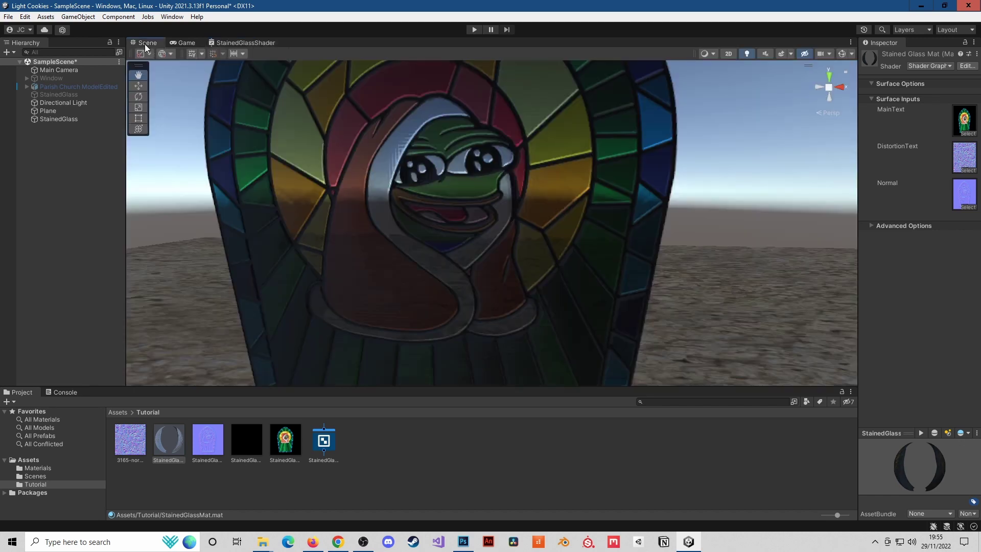
- Examine the stained-glass window's embossed relief and reflections from several angles and distances in the scene
drag(560, 136, 554, 170)
right_drag(486, 136, 467, 127)
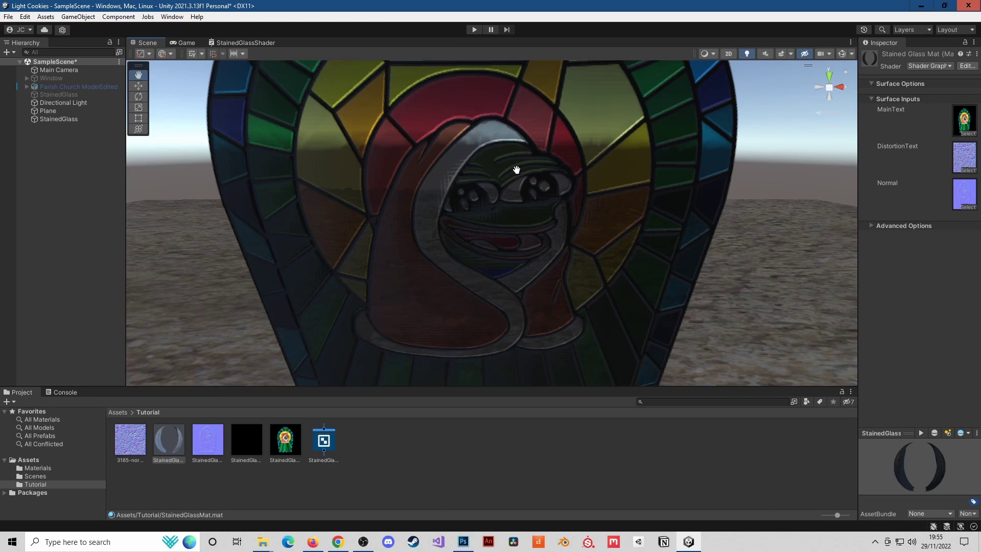
scroll(517, 167, down, 5)
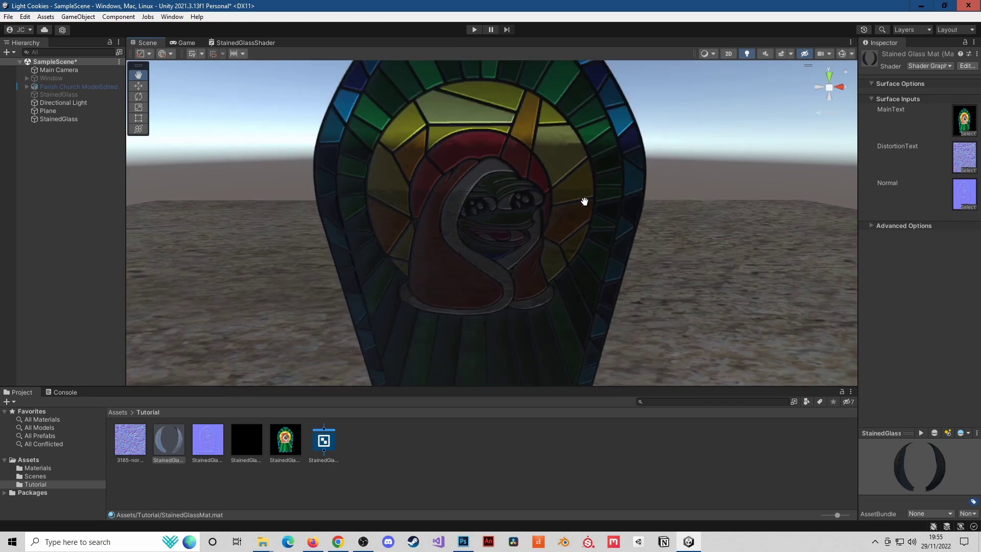
drag(580, 194, 406, 85)
key(w)
scroll(574, 142, up, 3)
click(592, 204)
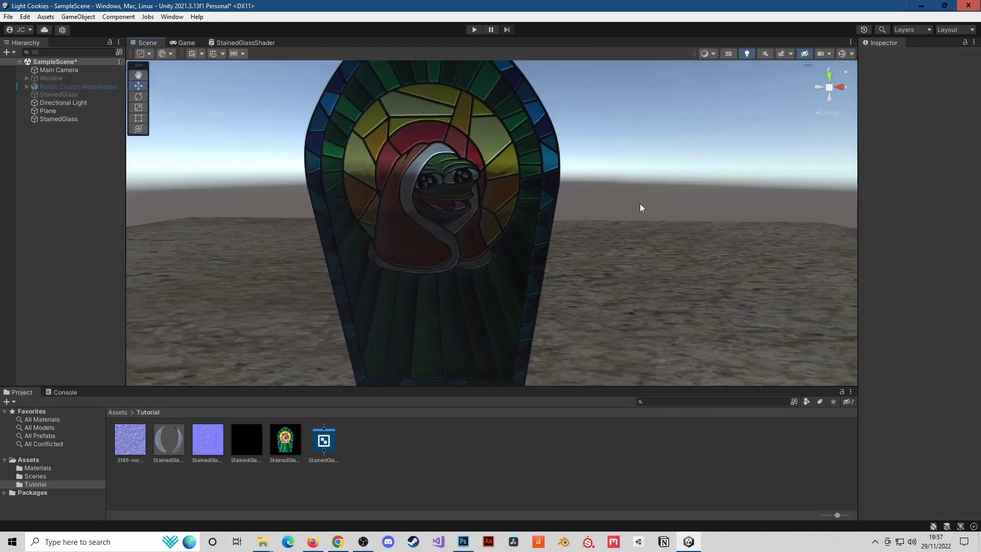
middle_drag(640, 208, 656, 249)
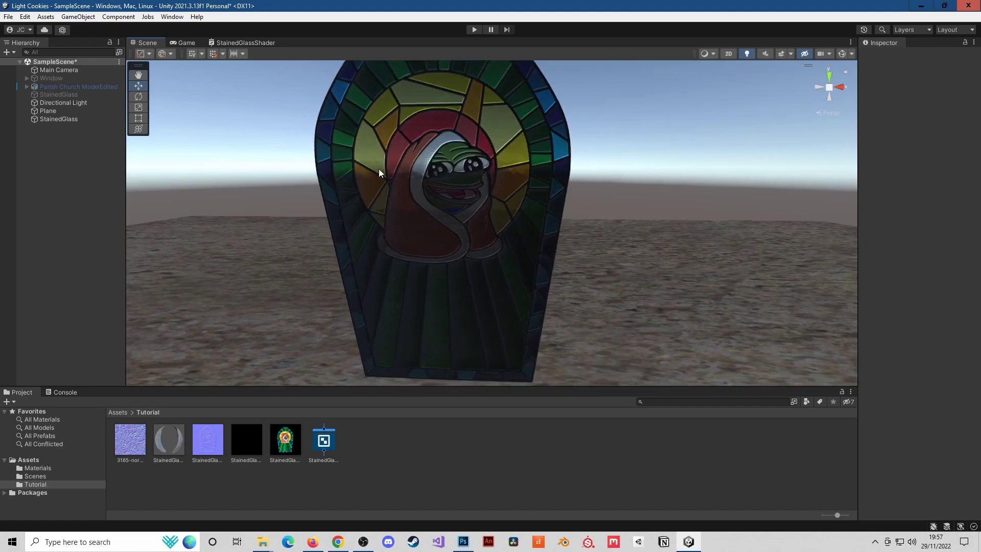